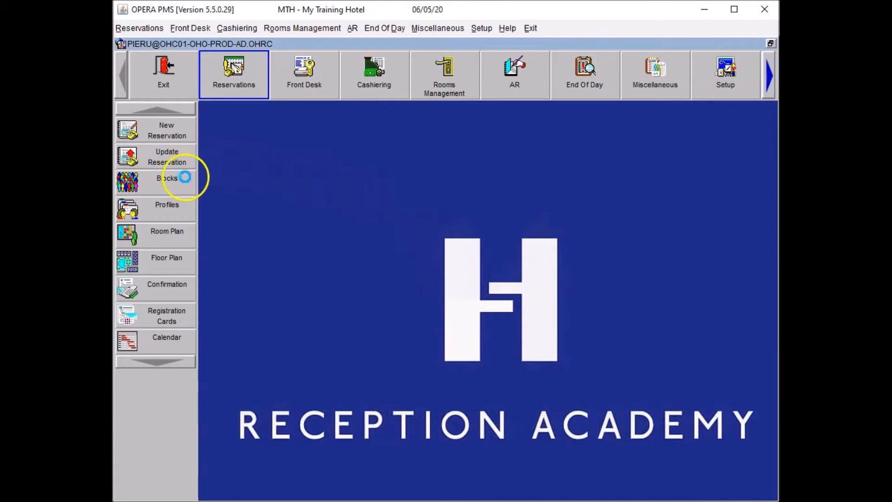
- Search reservations by the guest's surname and open the guest's reservation
click(302, 136)
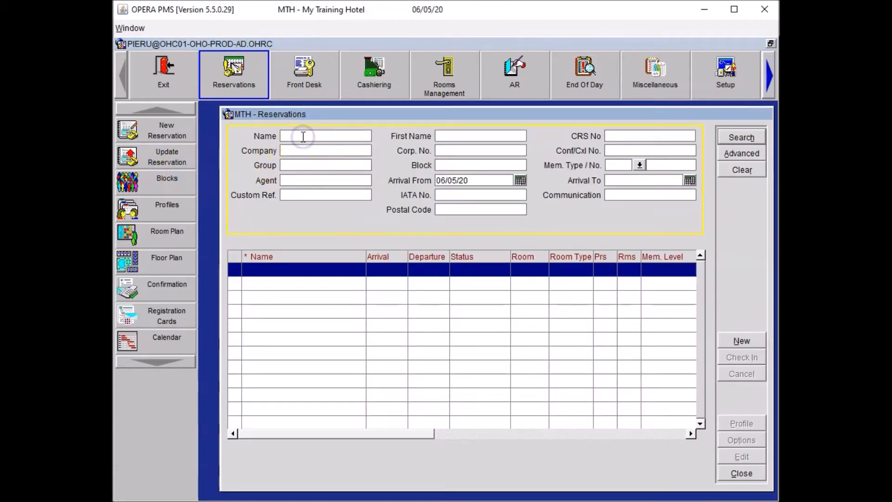
text(Kni)
key(Return)
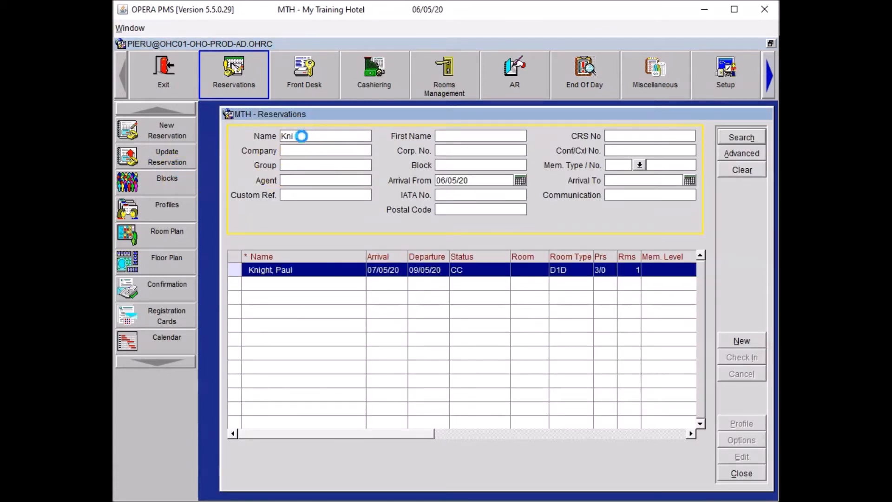
double_click(352, 268)
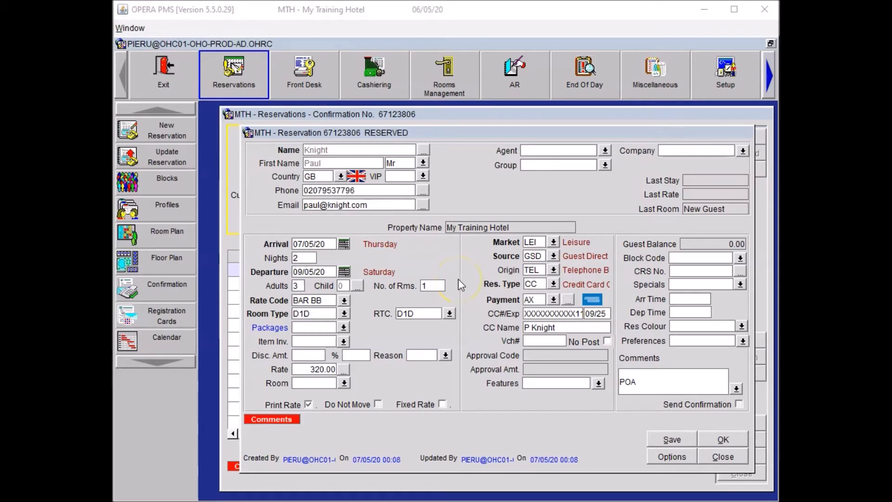
- Open the rate query and try selecting the BAR BB rate for room type D1, declining the occupancy override
click(345, 302)
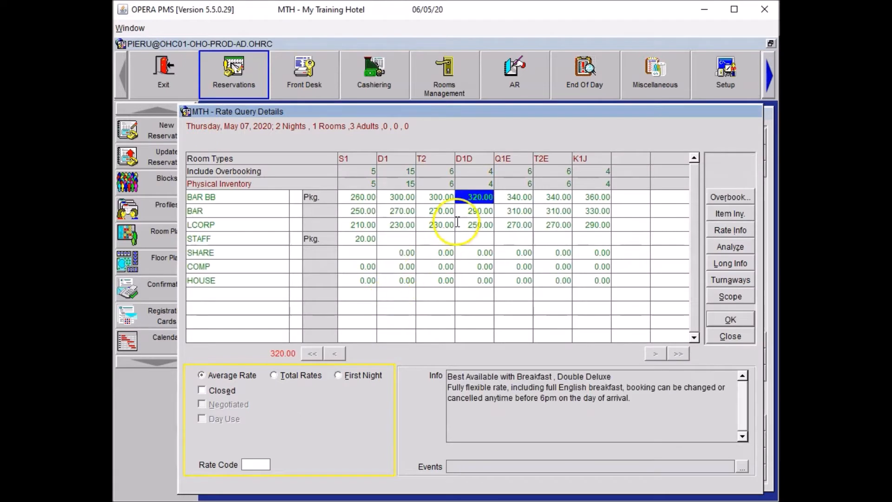
click(407, 197)
double_click(407, 198)
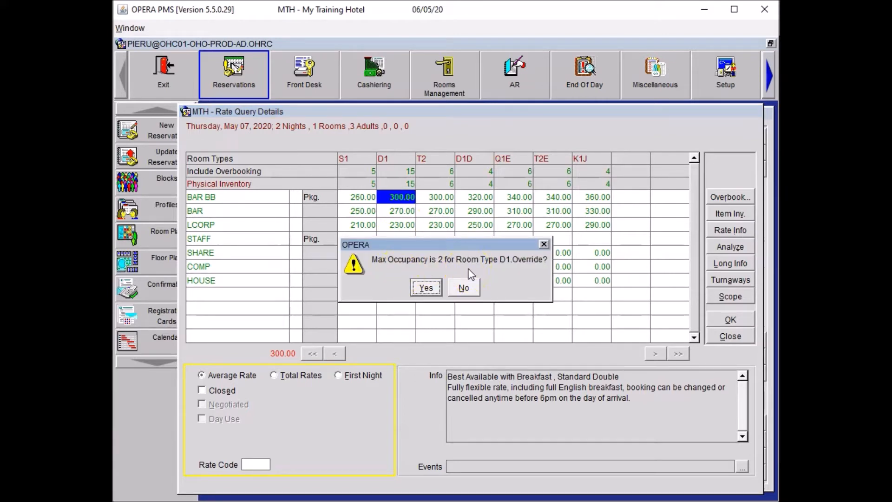
click(543, 244)
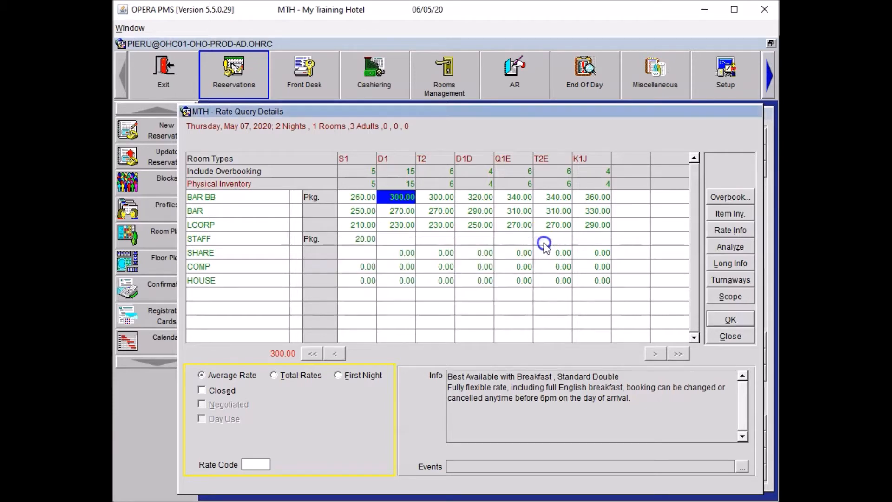
- Compare BAR BB rates across room types and keep the D1D rate of 320.00 for the reservation
click(476, 196)
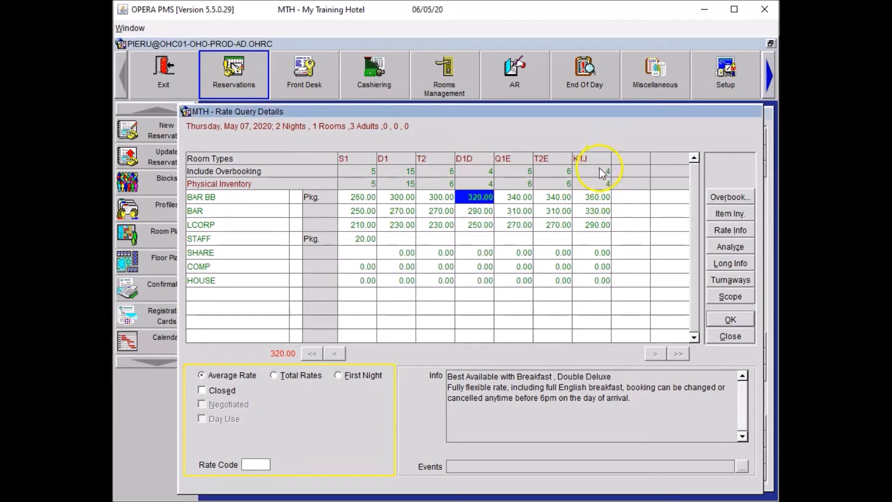
click(597, 197)
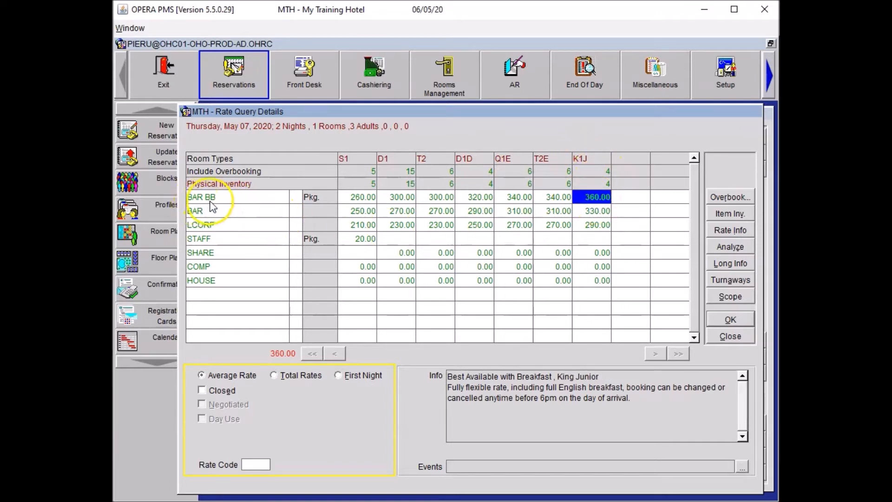
click(310, 199)
click(308, 198)
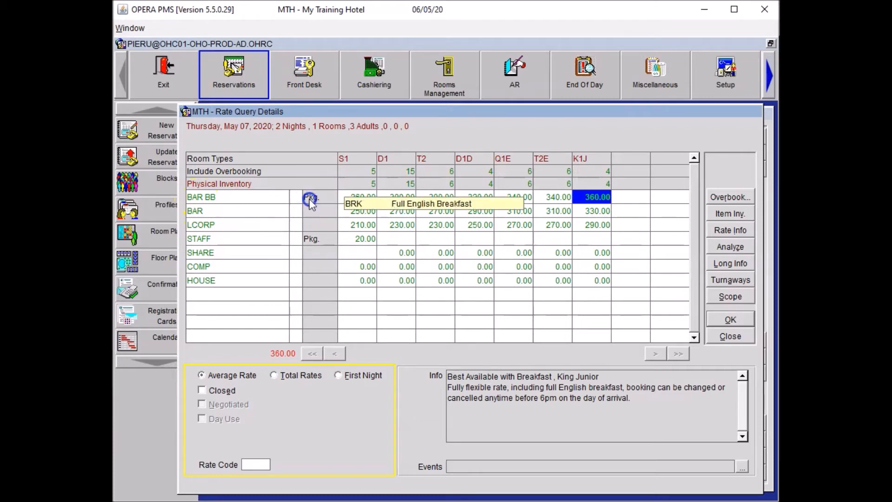
click(474, 197)
click(720, 318)
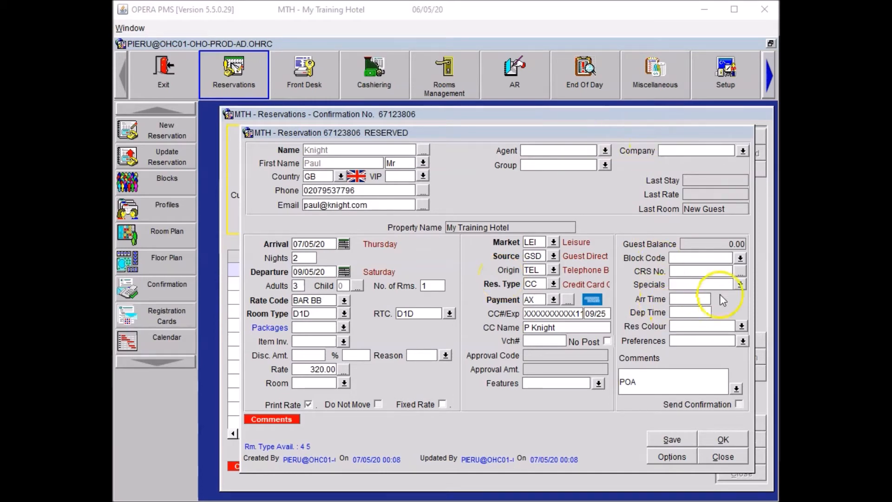
- Add the Late Arrival Advised special to the reservation without attaching it to the guest profile
click(742, 285)
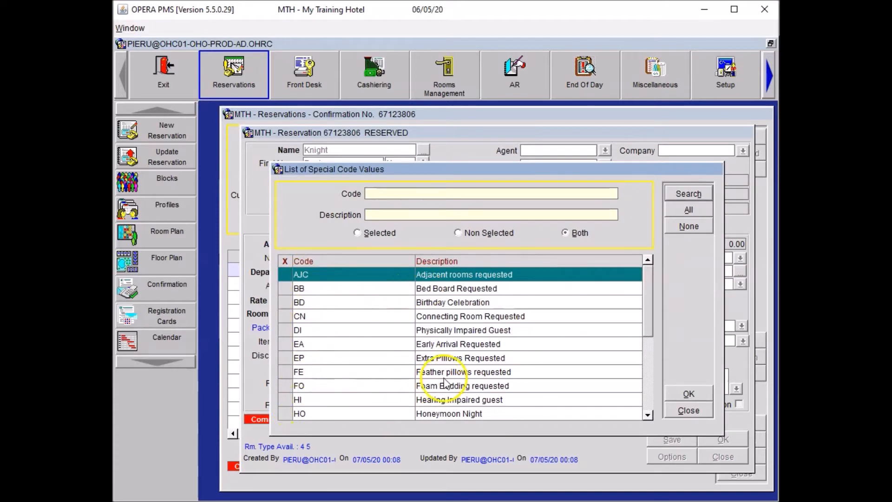
click(647, 362)
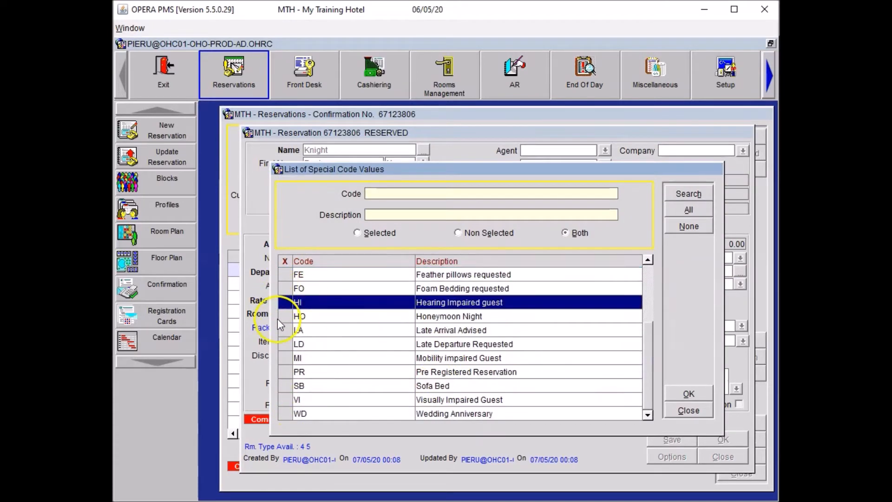
click(286, 331)
click(689, 393)
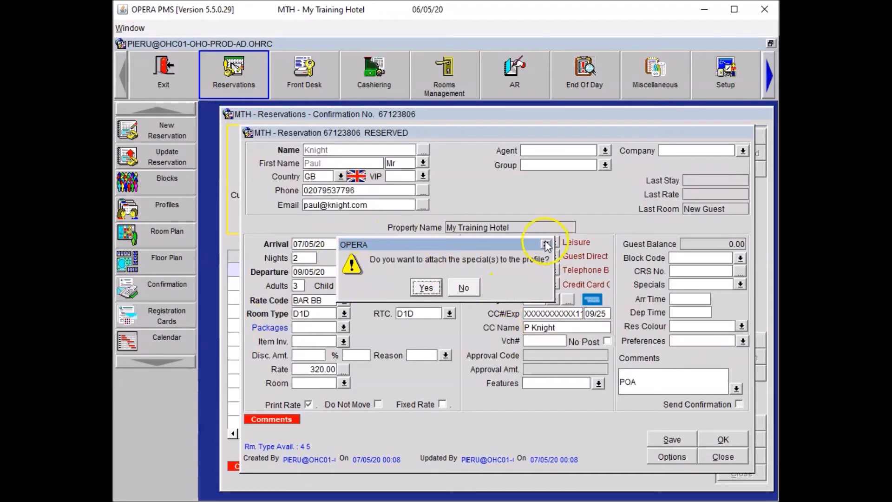
click(465, 288)
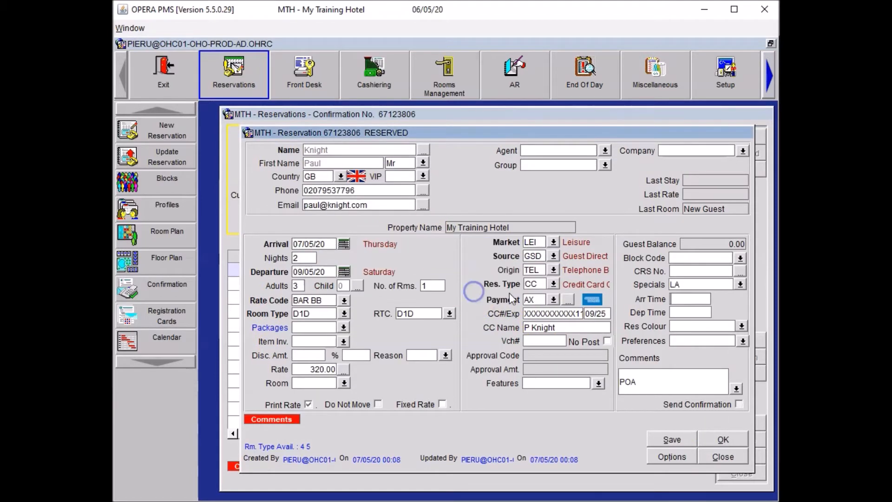
- Set the arrival time to 23:00 and save the reservation
click(682, 299)
text(2300)
key(Tab)
click(677, 439)
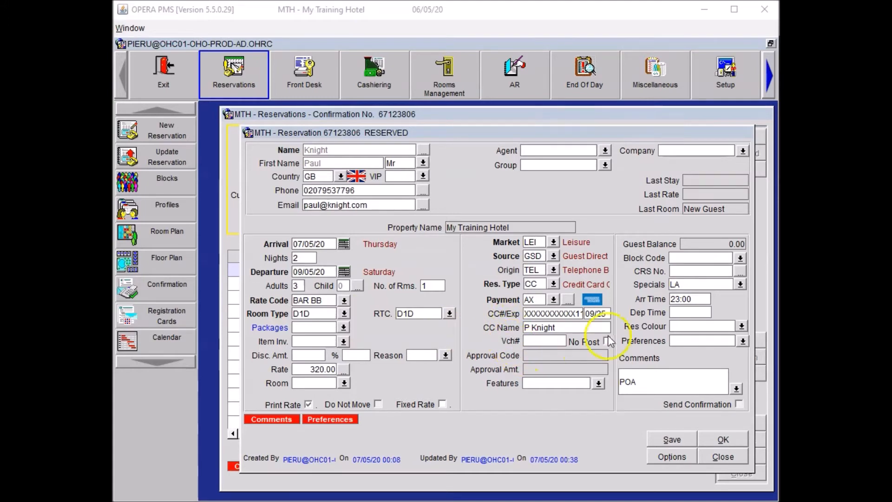
- Add the Sofa Bed special to the reservation without attaching it to the guest profile
click(741, 285)
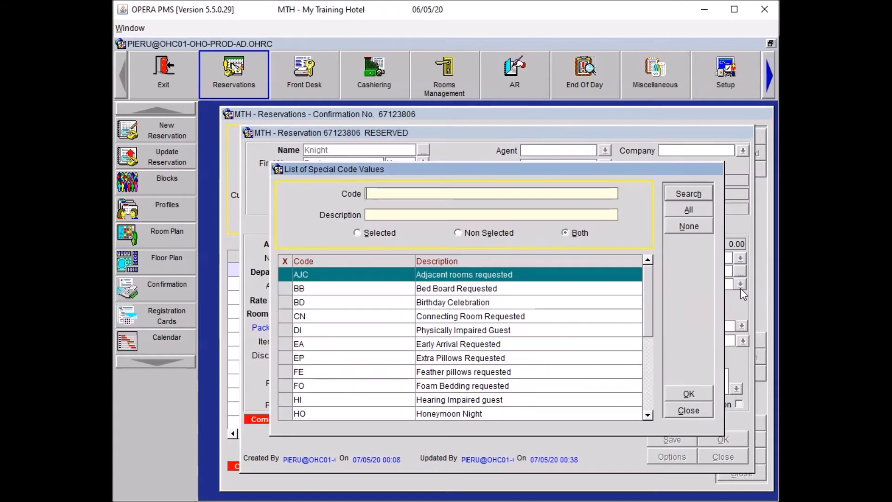
click(652, 375)
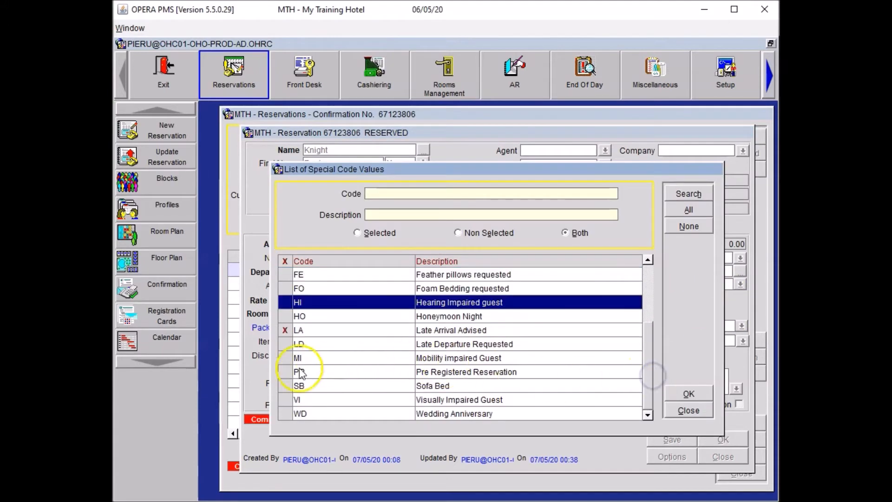
click(285, 386)
click(692, 393)
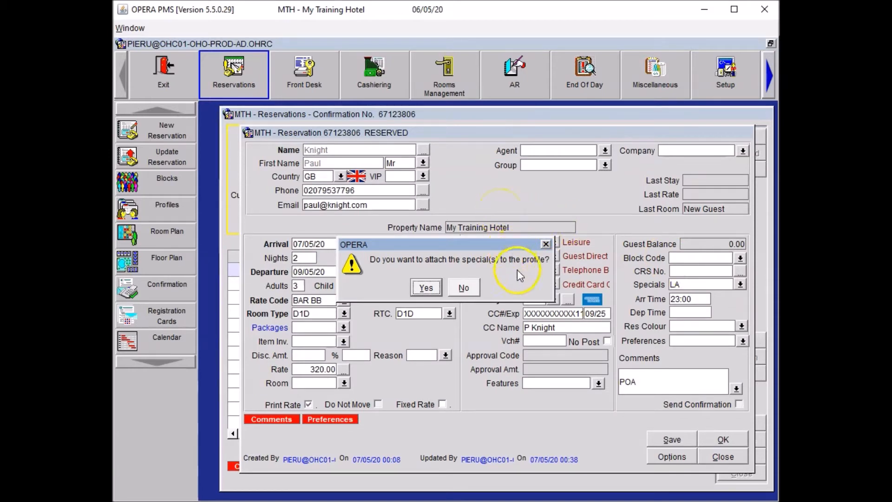
click(468, 288)
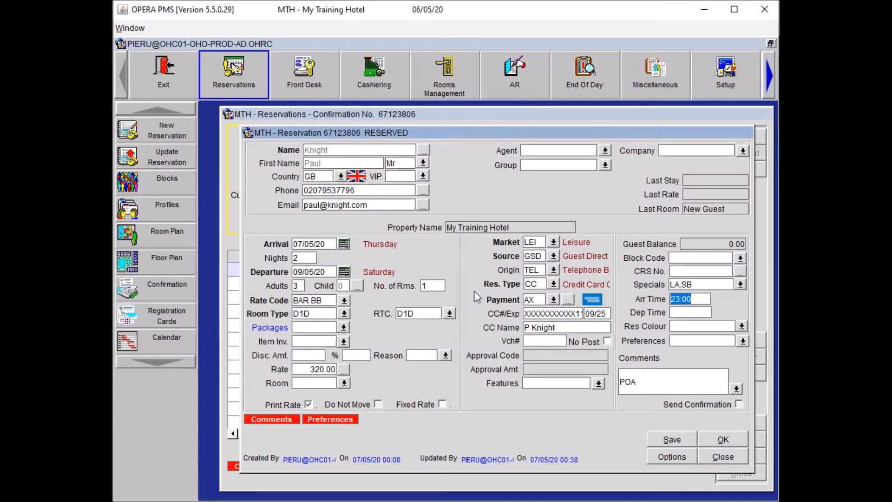
- Add an HSK department trace reading 'Please open sofa bed' and save the reservation
click(658, 449)
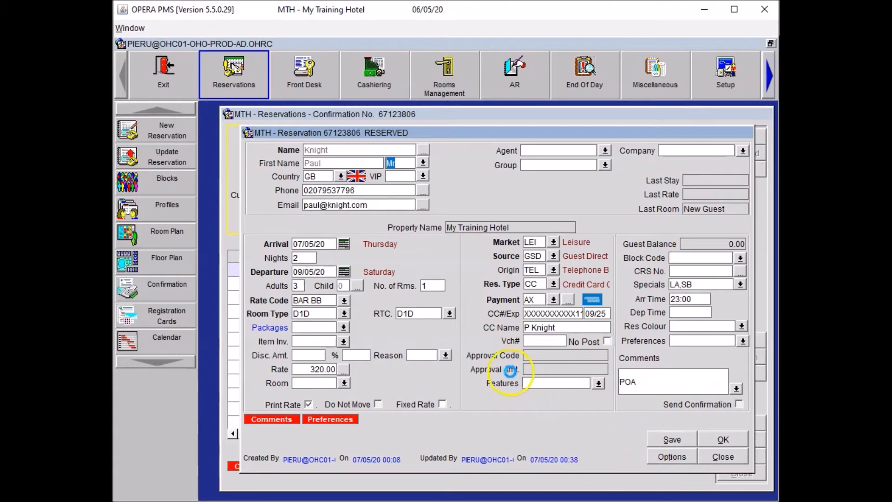
click(504, 374)
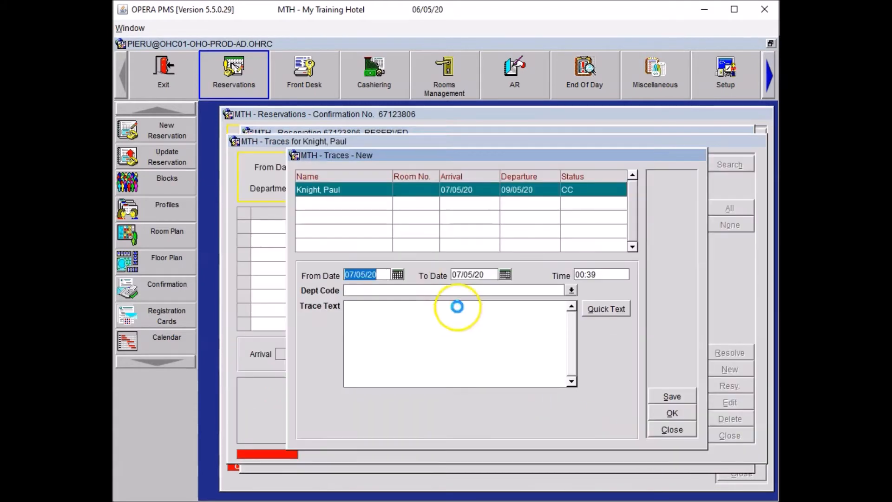
click(374, 289)
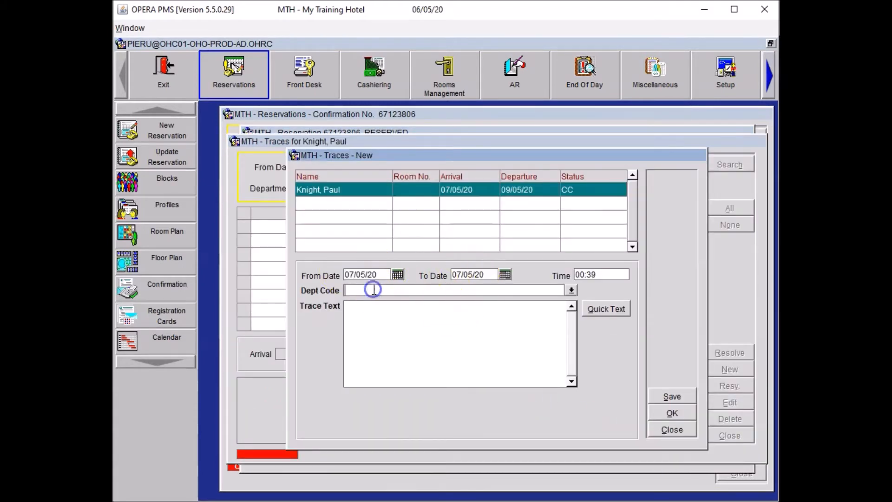
text(HSK)
key(Tab)
text(Please open sofa bed)
click(672, 413)
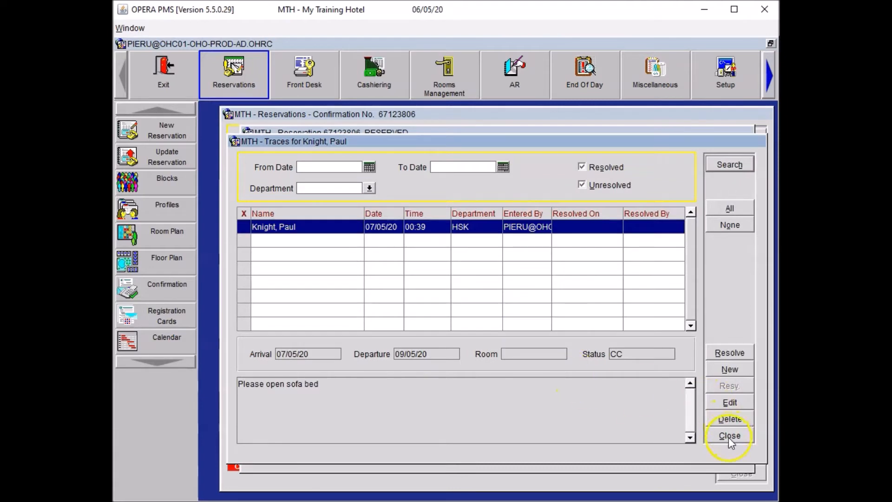
click(730, 436)
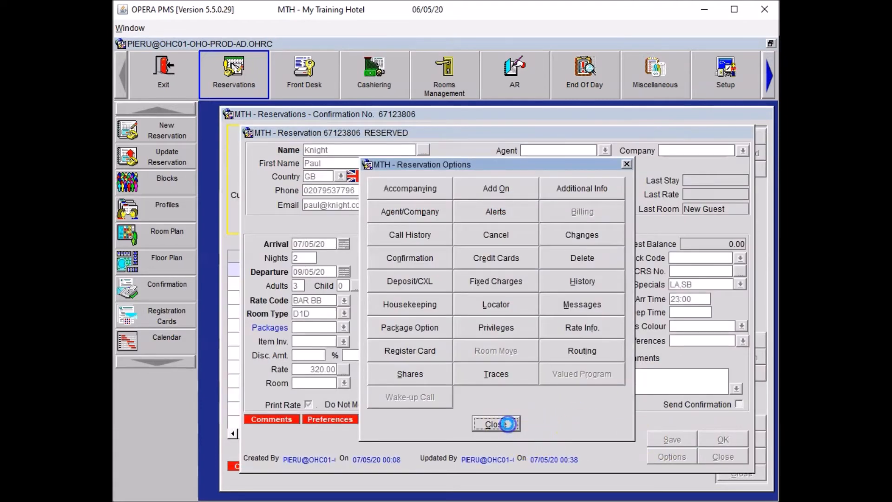
click(508, 424)
click(665, 440)
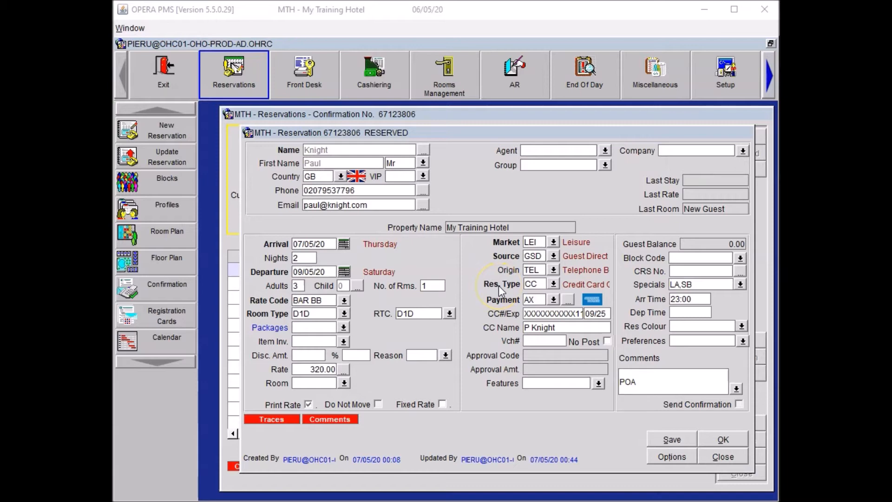
- Add the Low Floor room feature, attach it to the guest profile, and save the reservation
click(598, 384)
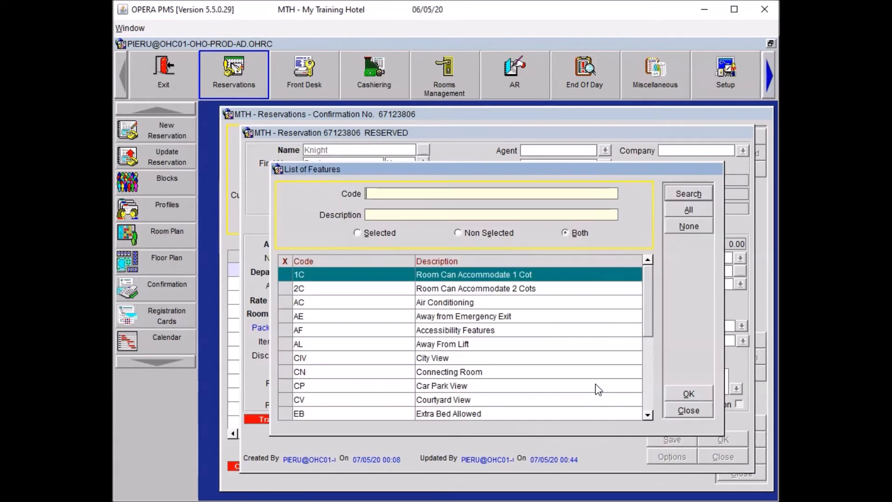
click(649, 375)
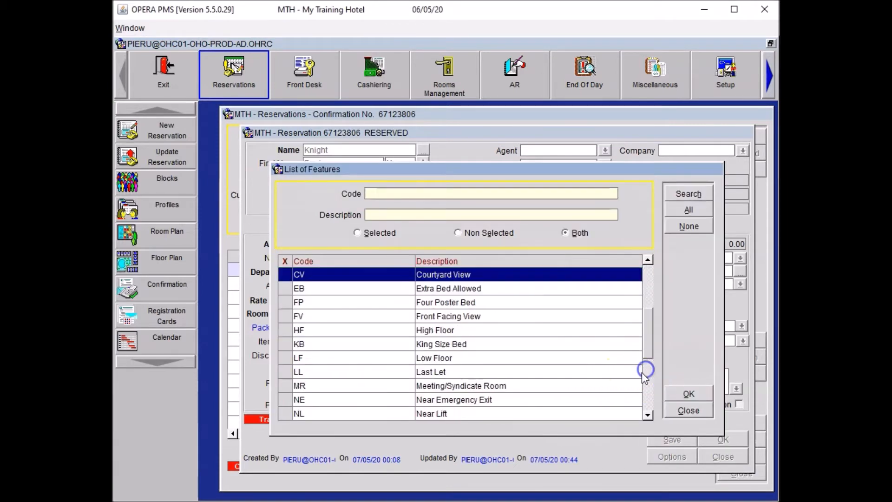
click(286, 359)
click(697, 395)
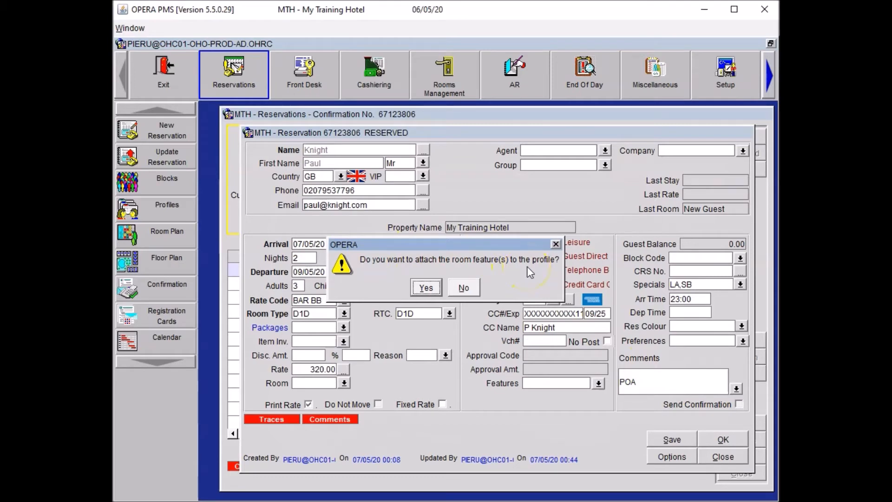
click(427, 287)
click(671, 440)
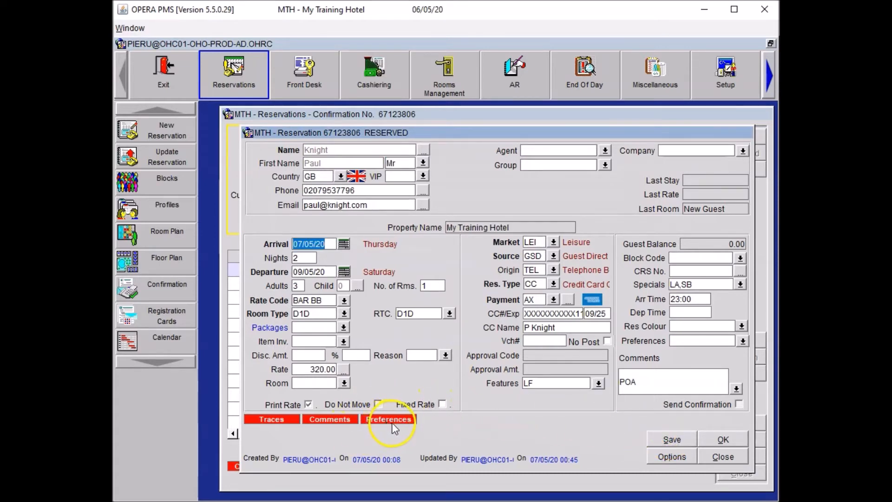
- Review the preferences recorded for the reservation
click(392, 420)
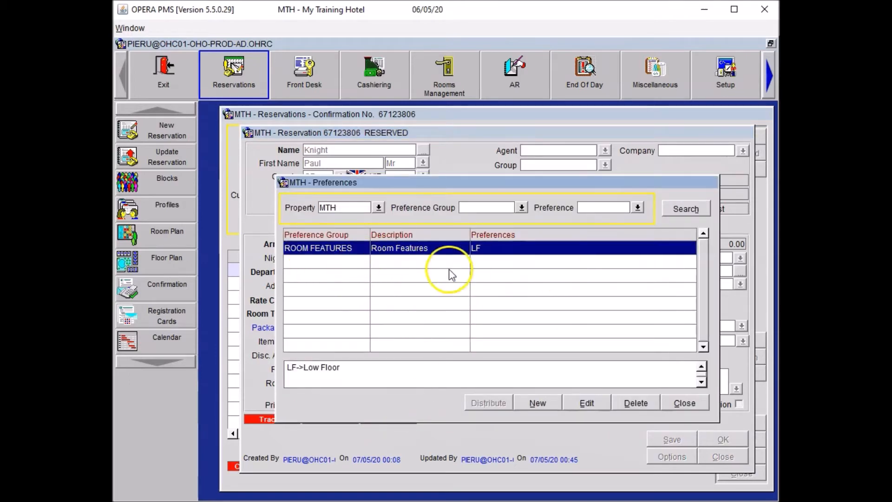
click(685, 403)
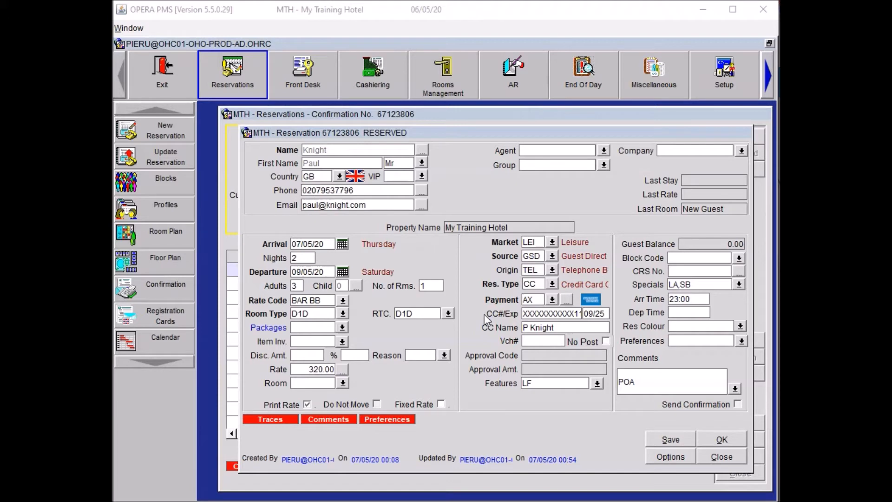
click(542, 269)
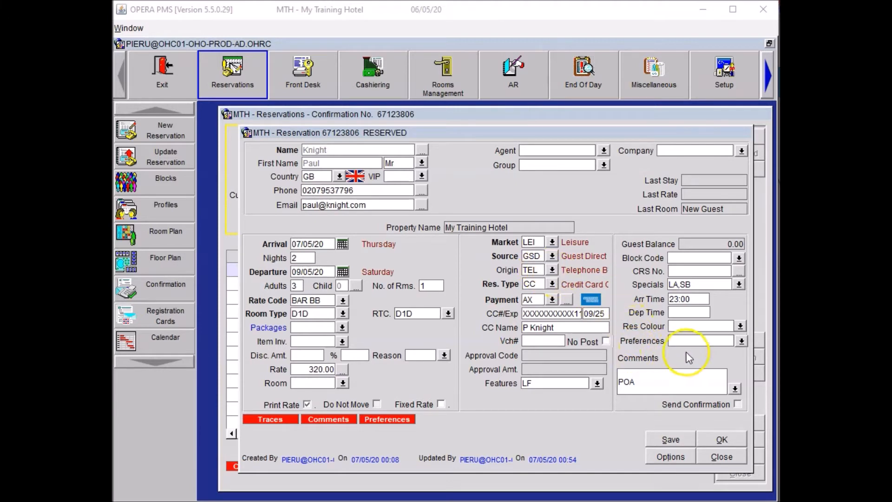
- Add the USA Today (US) preference to the reservation, attach it to the guest profile, and save the reservation
click(739, 340)
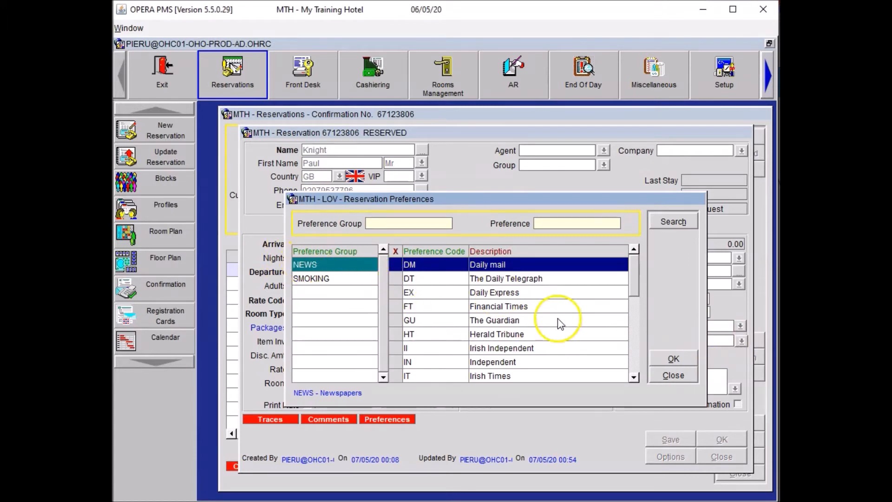
click(633, 323)
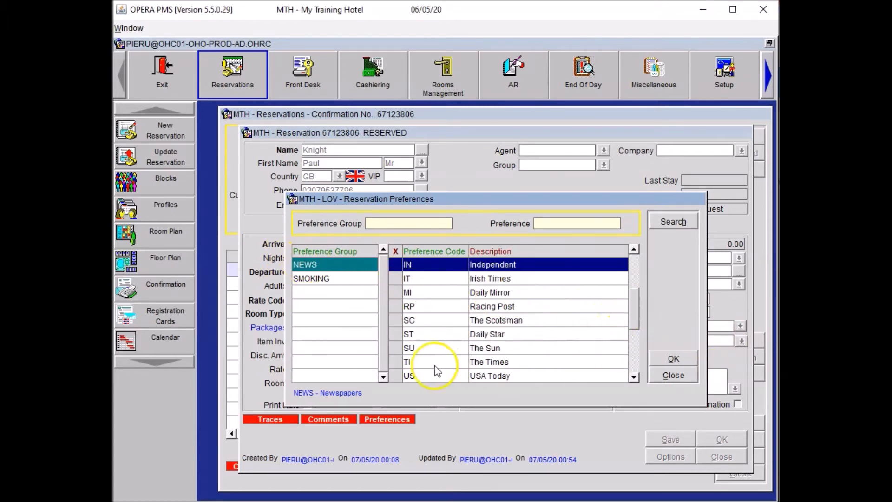
click(400, 376)
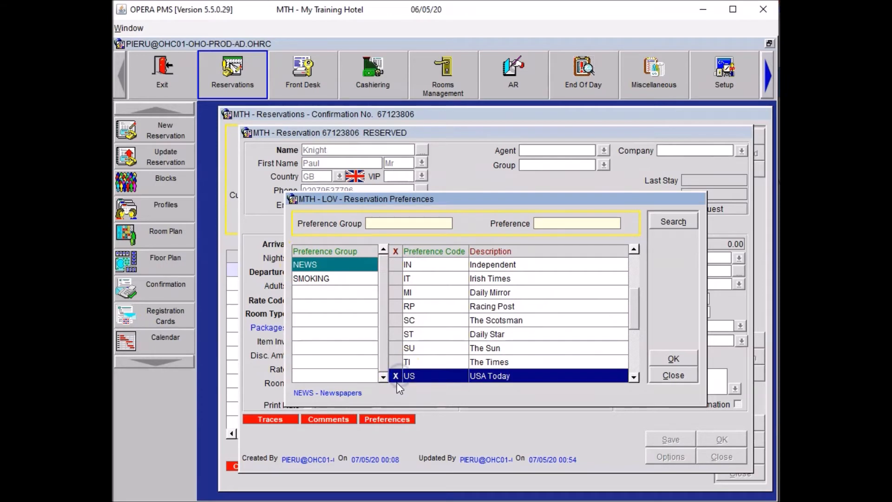
click(687, 361)
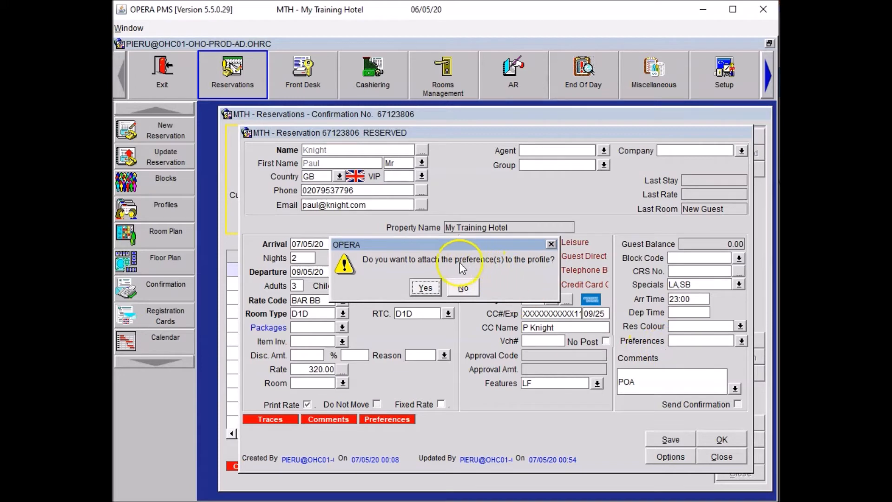
click(425, 287)
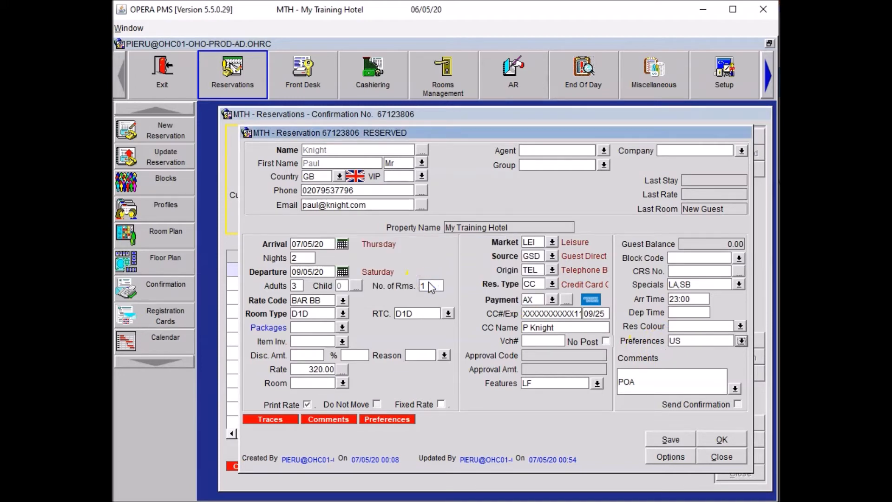
click(676, 433)
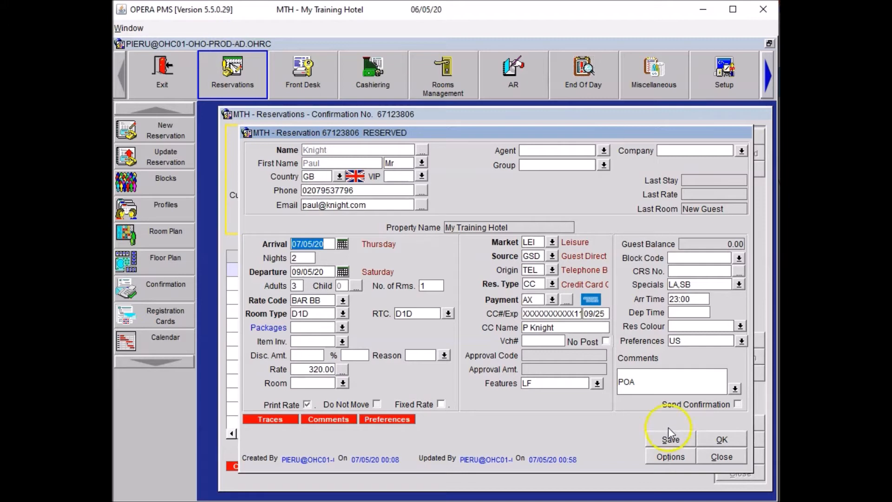
- Add a CON department trace reading 'Please arrange Reception Academy Magazine to be delivered to the room prior to arrival. ETA 23:00'
click(678, 458)
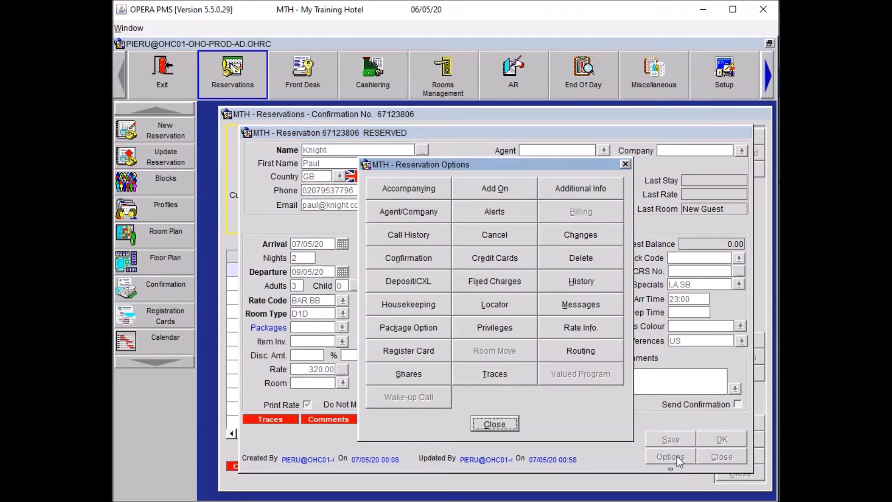
click(496, 380)
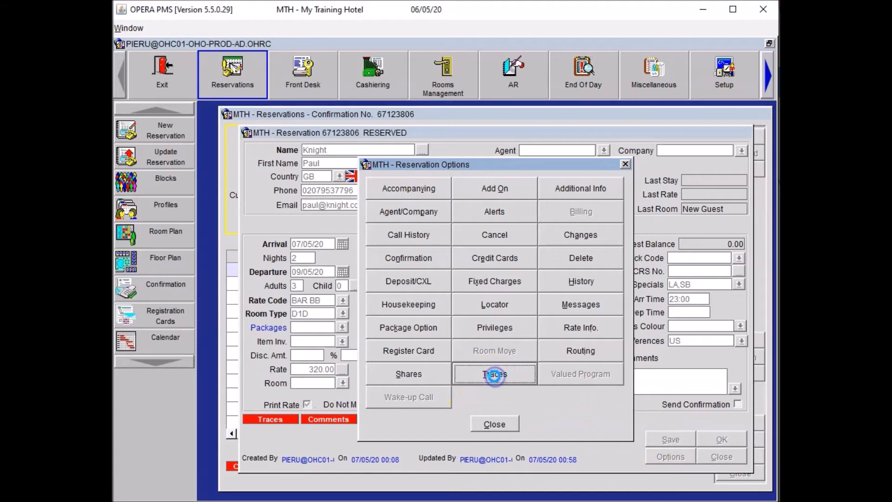
click(709, 369)
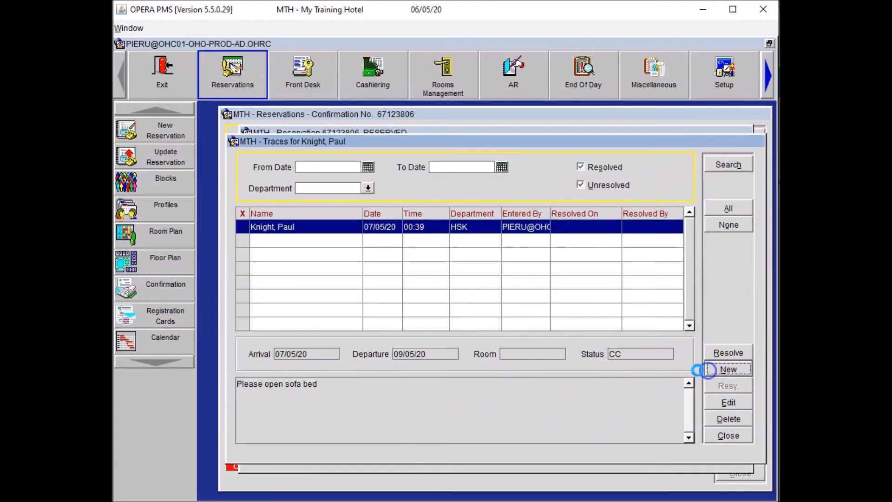
click(378, 288)
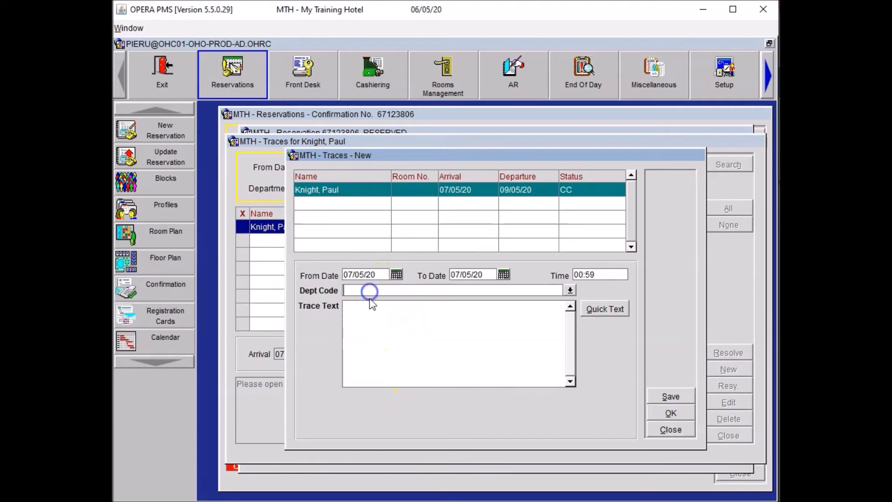
text(CON)
click(365, 307)
text(Ple)
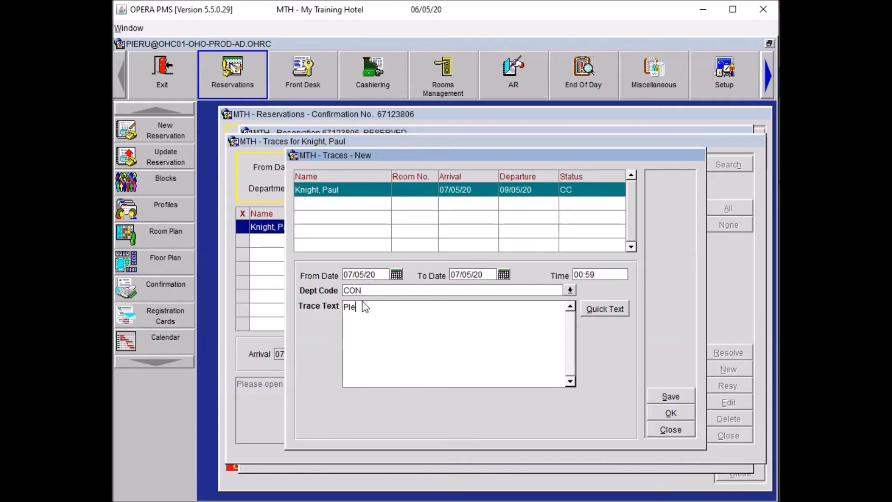
text(ase arrange R)
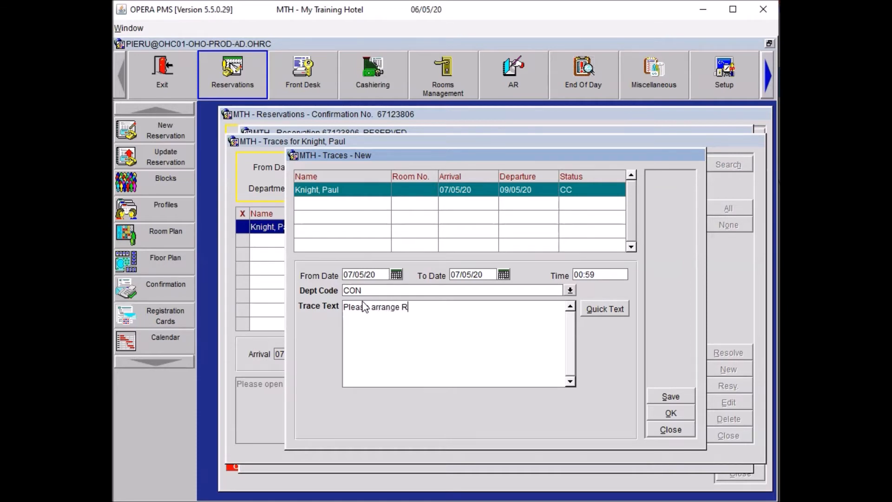
text(eception A)
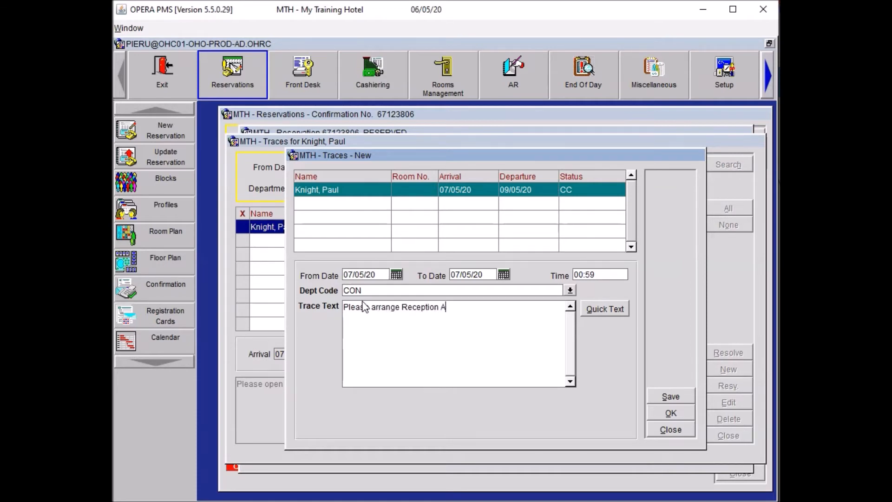
text(cademy Magazine to be d)
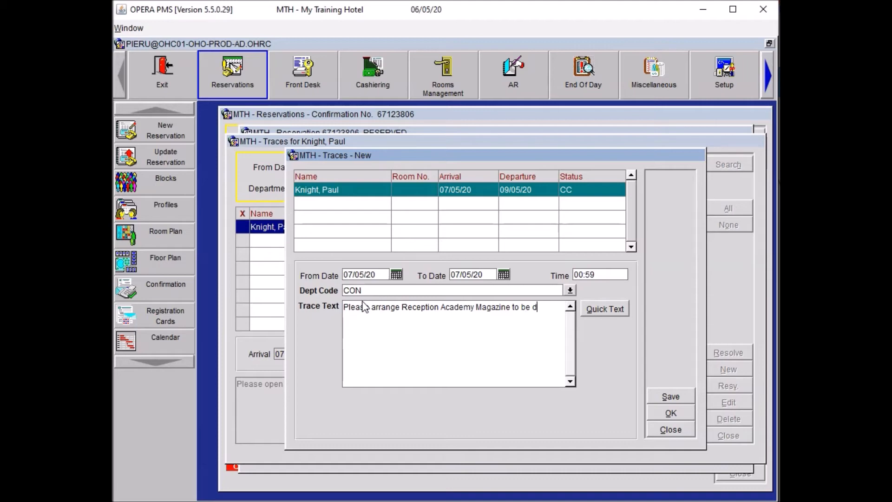
text(elivered t)
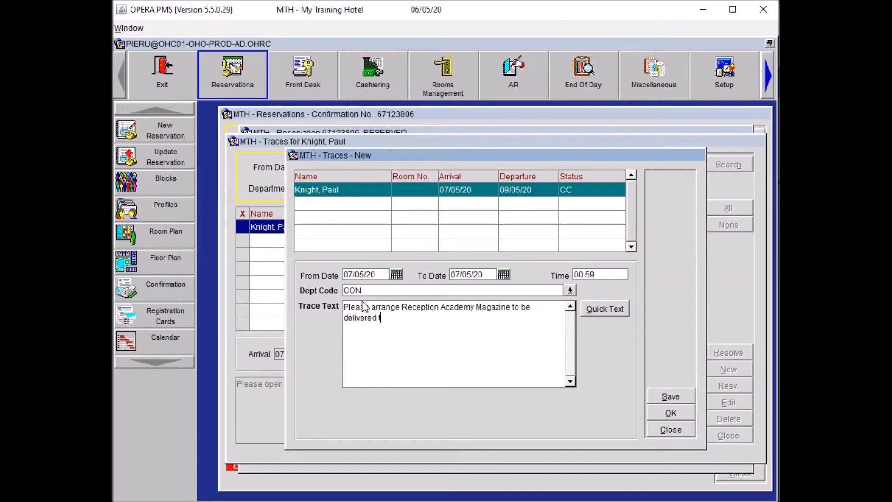
text(o the room )
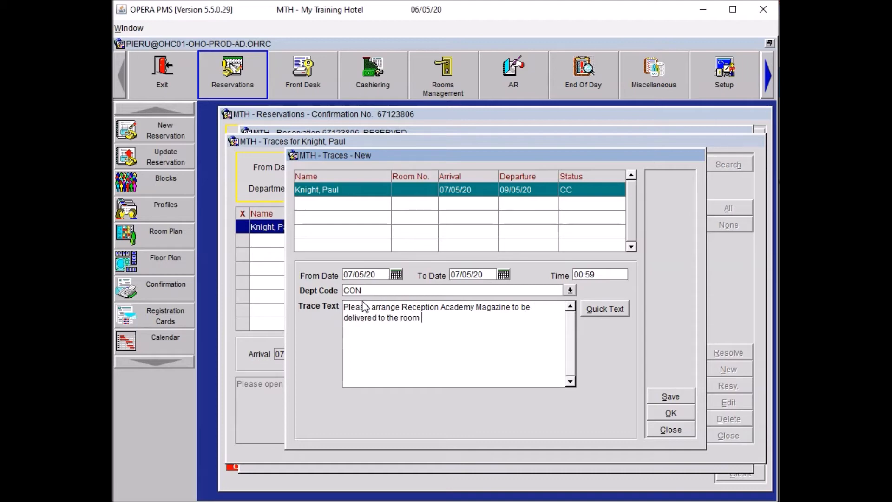
text(prior to arrival. ETA)
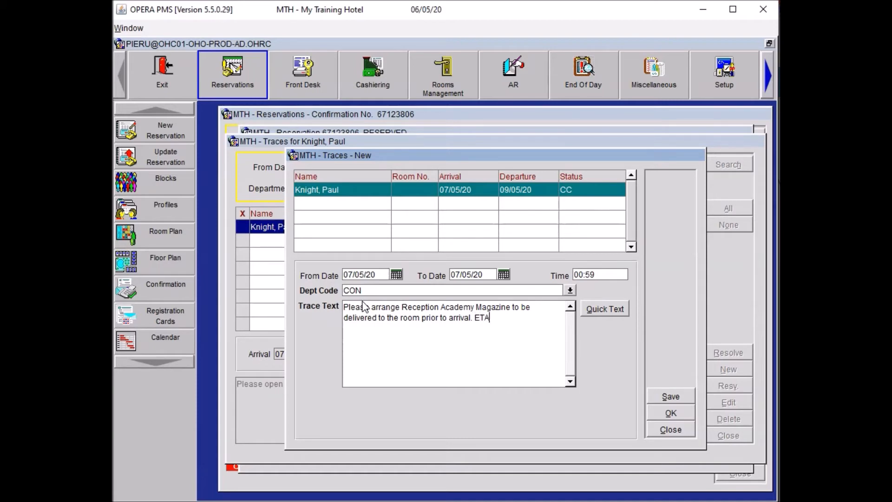
text(23)
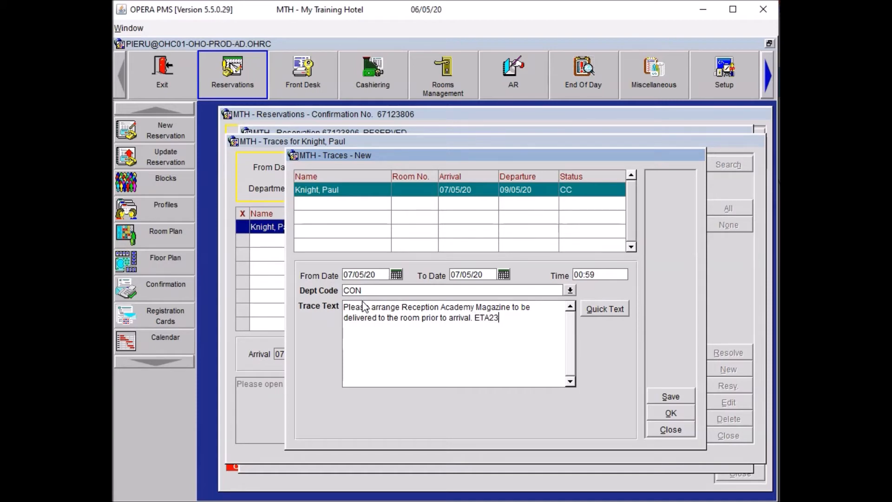
key(Left)
key(End)
text(:00)
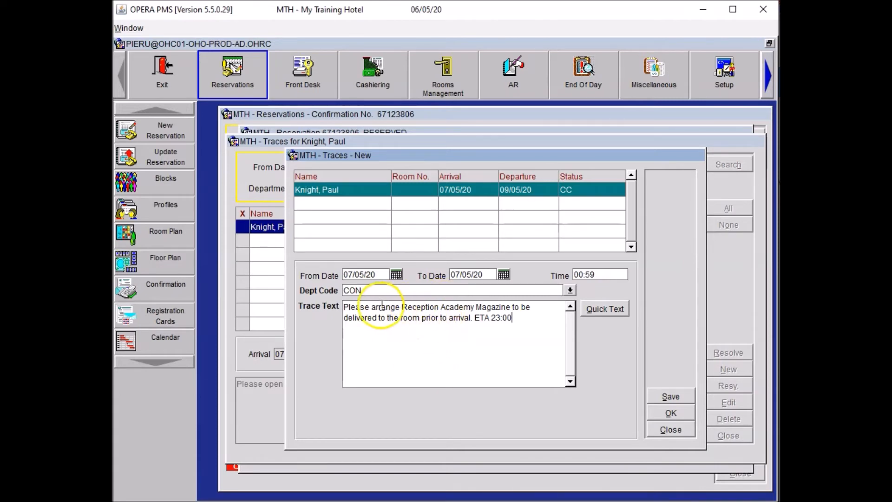
drag(345, 307, 473, 319)
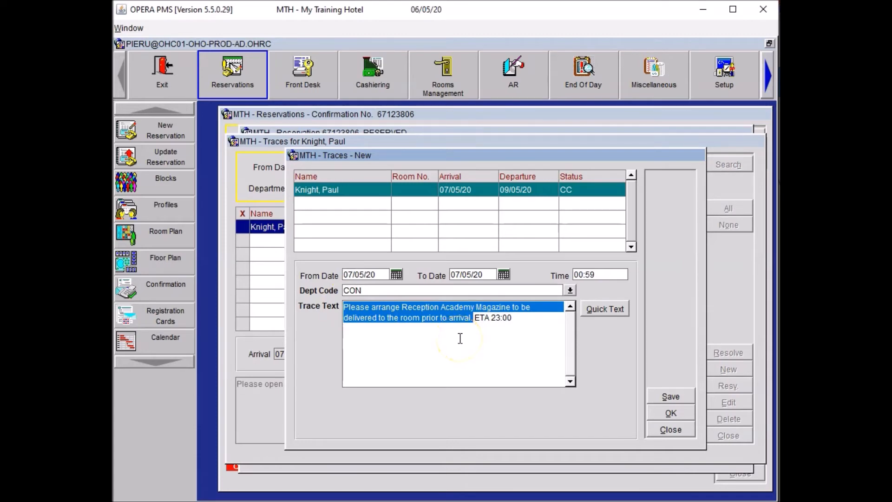
click(669, 412)
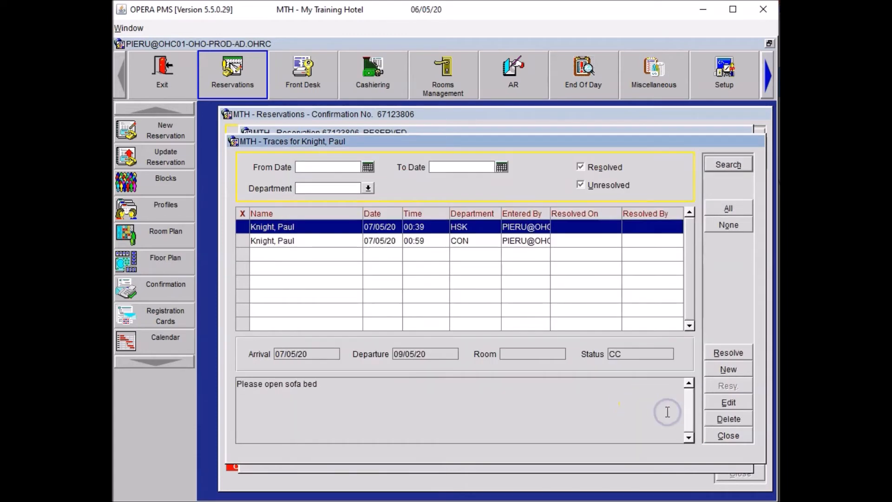
click(729, 441)
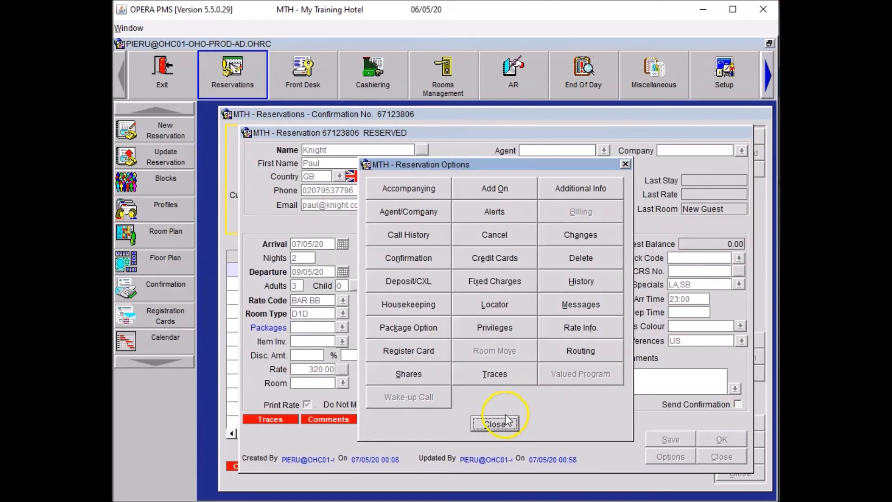
click(505, 418)
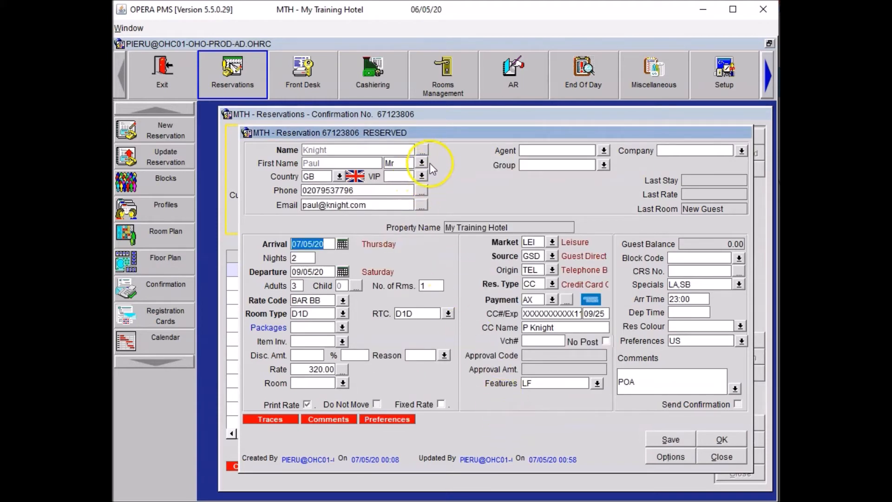
- Add a Concierge Noes profile note titled 'Magazine' requesting Reception Academy Magazine delivery before arrival for each stay, then save the reservation
click(424, 150)
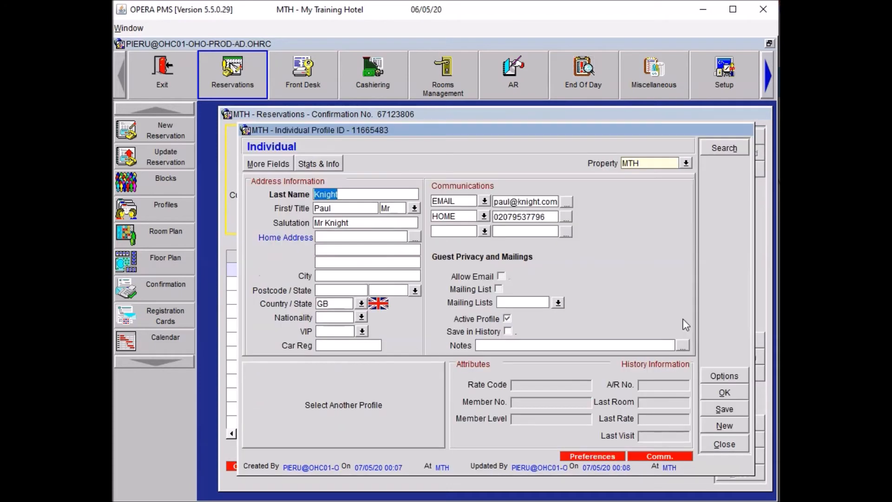
click(724, 374)
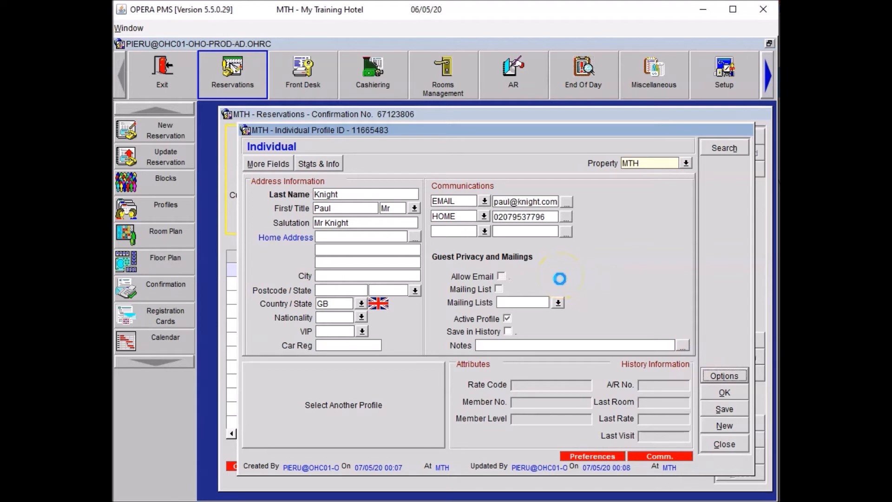
click(517, 310)
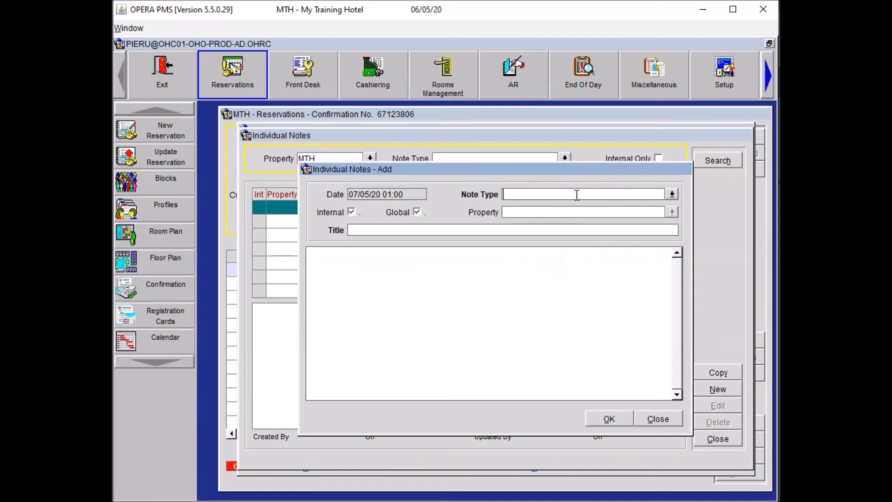
click(673, 193)
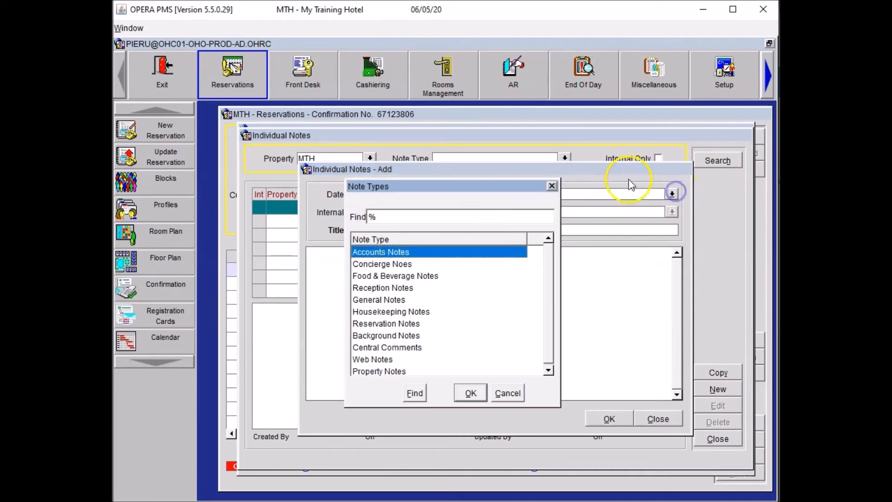
click(383, 264)
click(470, 393)
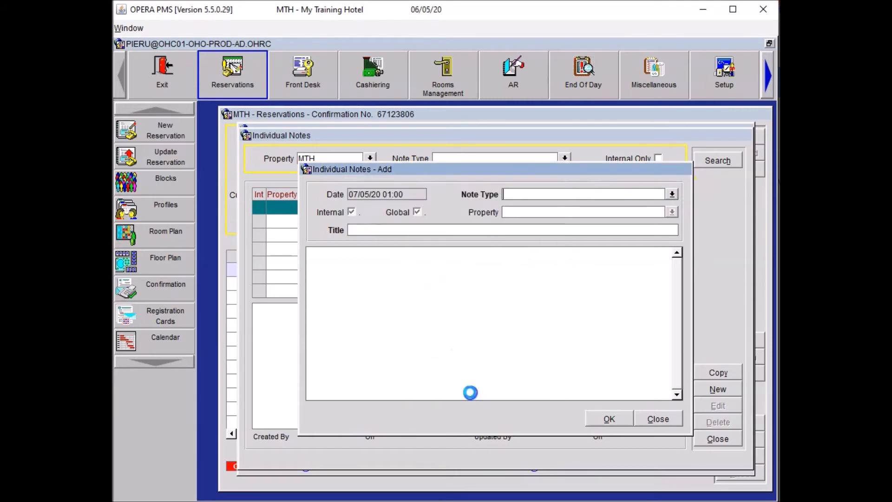
click(366, 231)
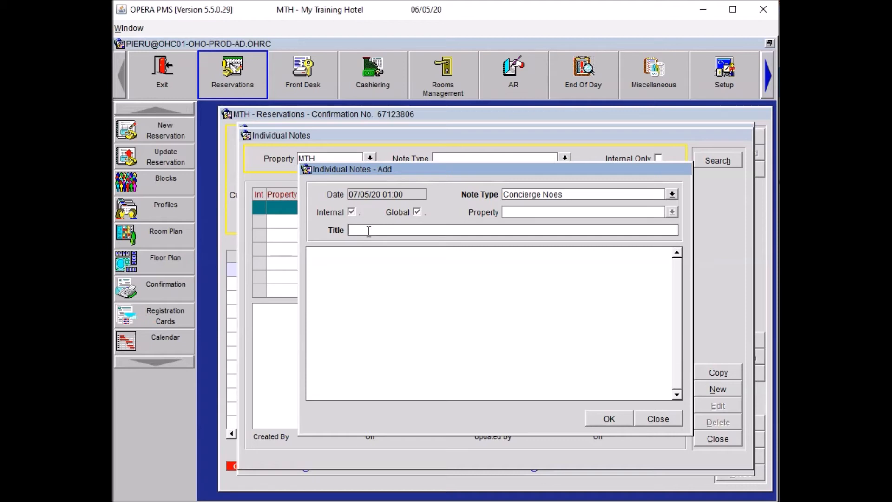
text(Mam)
key(BackSpace)
text(gazine)
key(Tab)
text(Please arrange Reception Academy Magazine to be delivered to the room prior to arrival.)
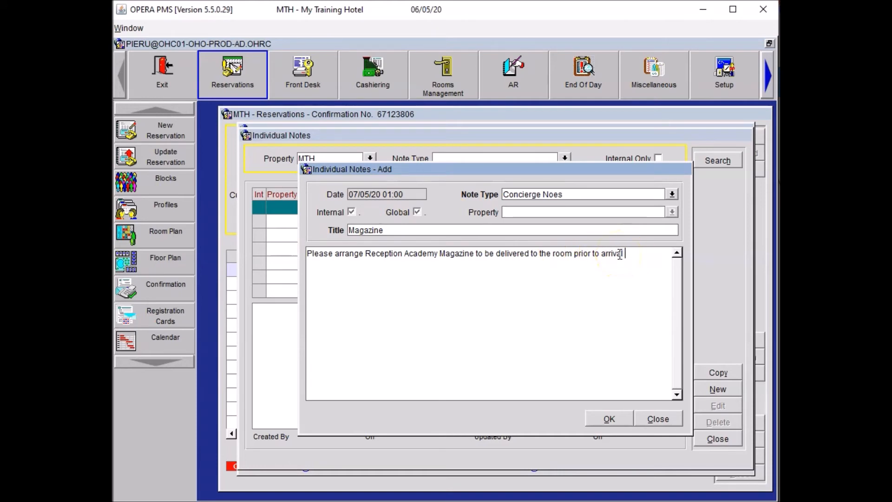
text(for each stay)
click(609, 419)
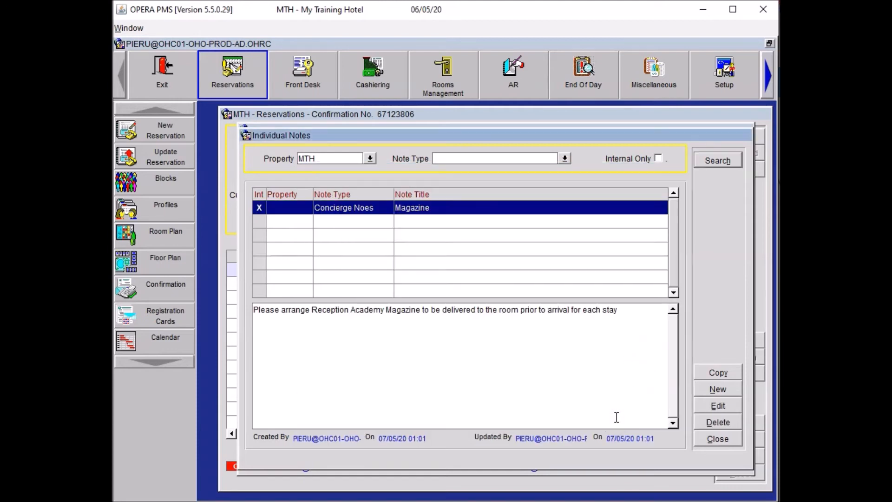
click(720, 441)
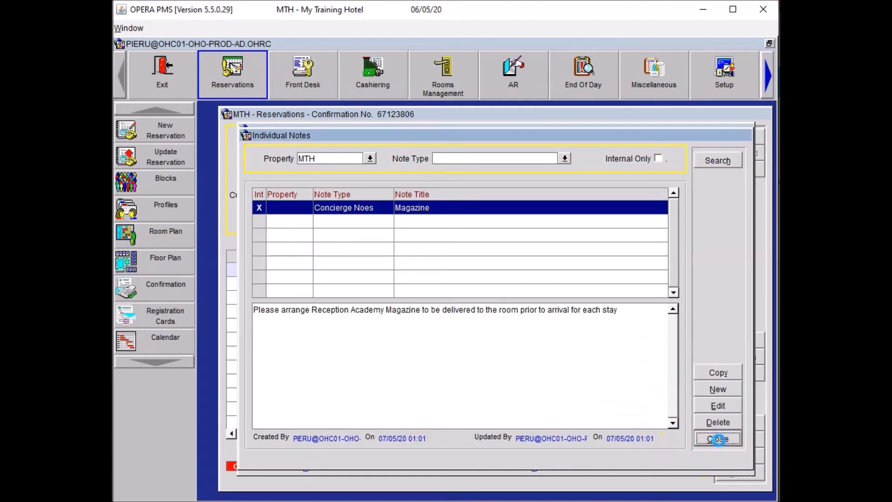
click(722, 391)
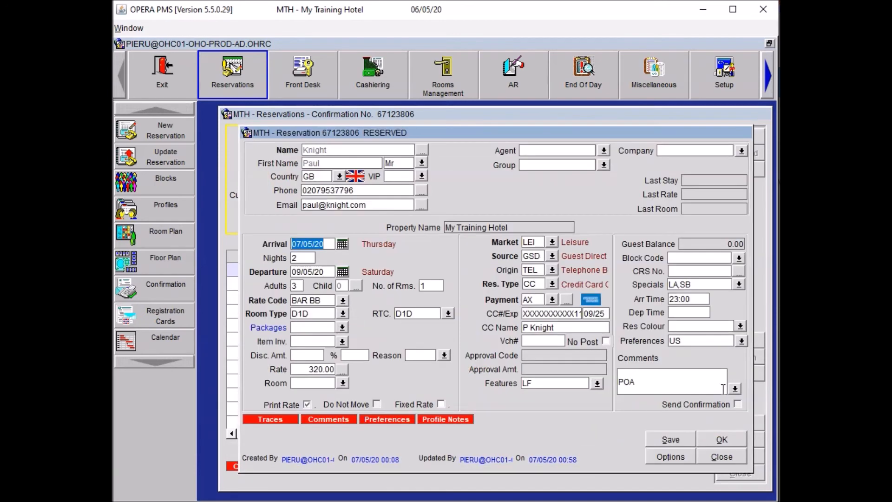
click(667, 439)
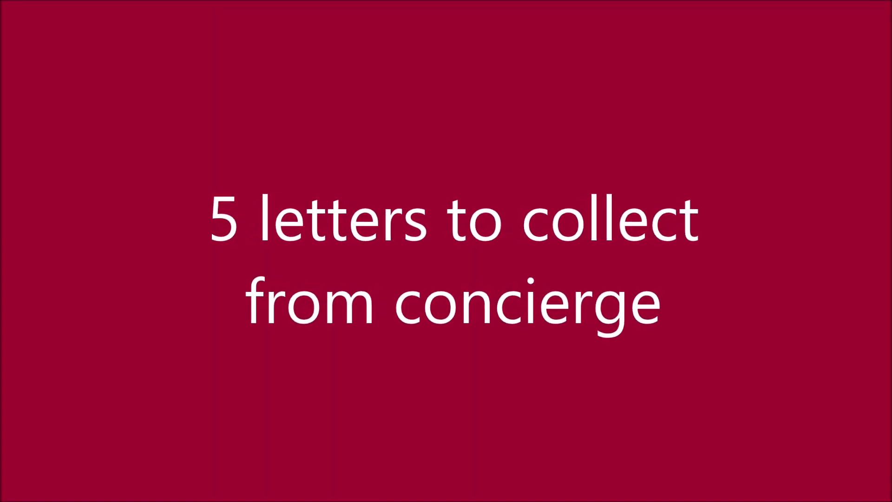
click(510, 272)
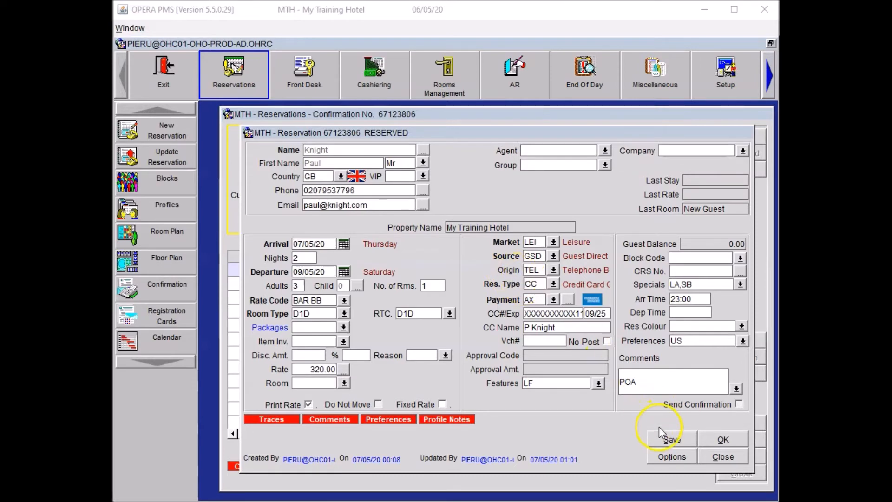
- Start a new reservation alert with code PACK for the Check-In area
click(657, 457)
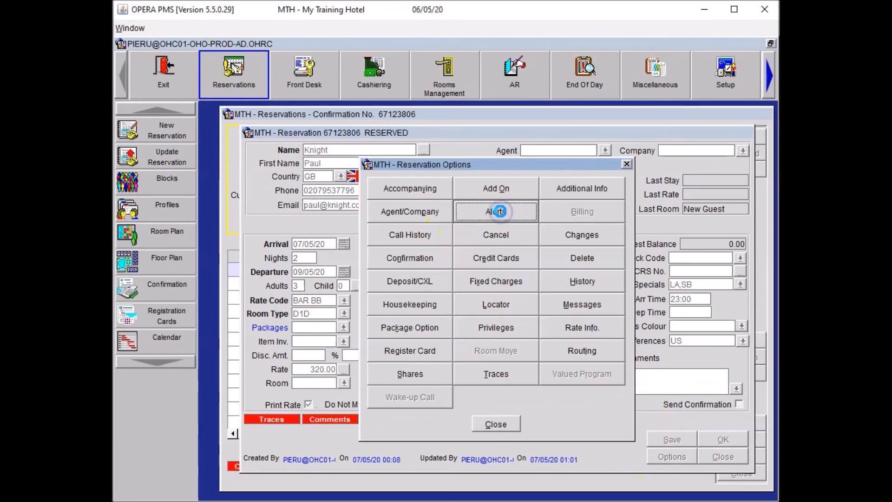
click(497, 212)
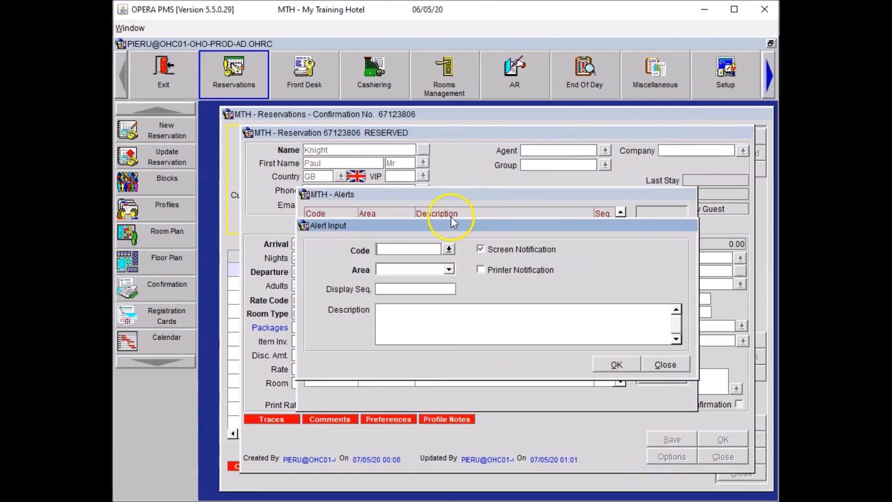
click(449, 249)
click(186, 253)
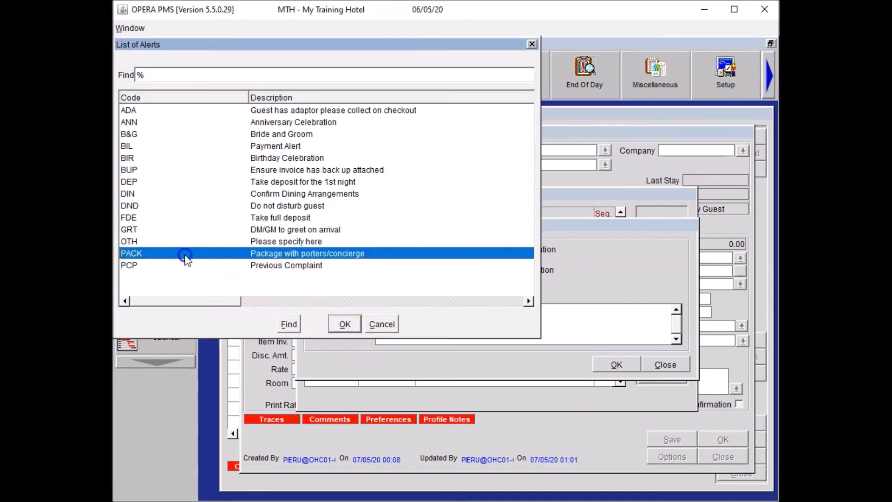
click(345, 324)
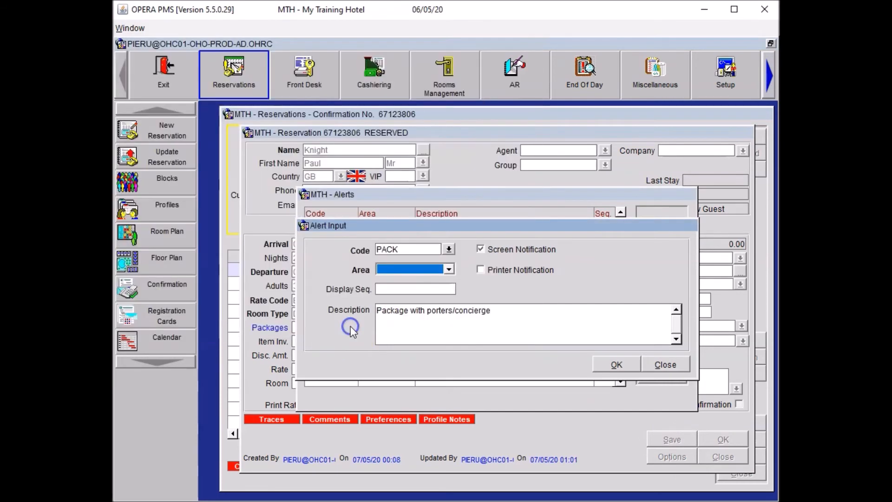
click(395, 268)
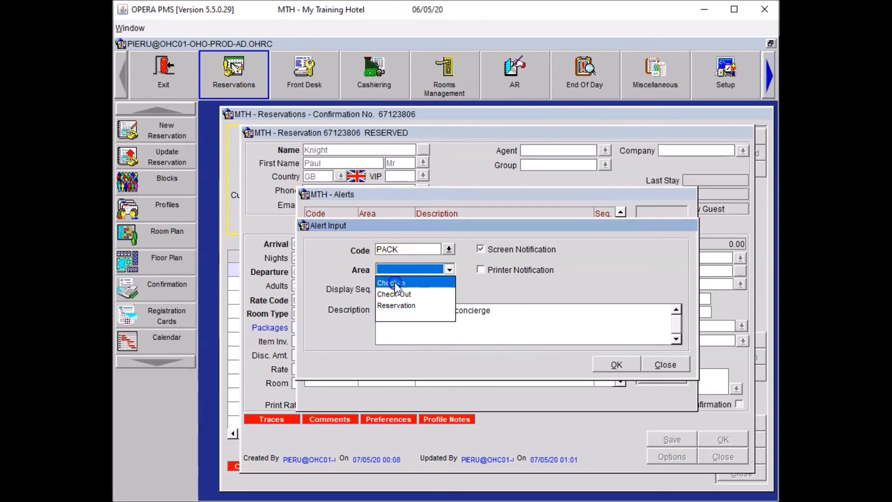
click(394, 284)
- Replace the alert description with 'Guest has 5 letters to collect from concierge on arrival' and confirm the alert
click(505, 311)
drag(364, 311, 555, 313)
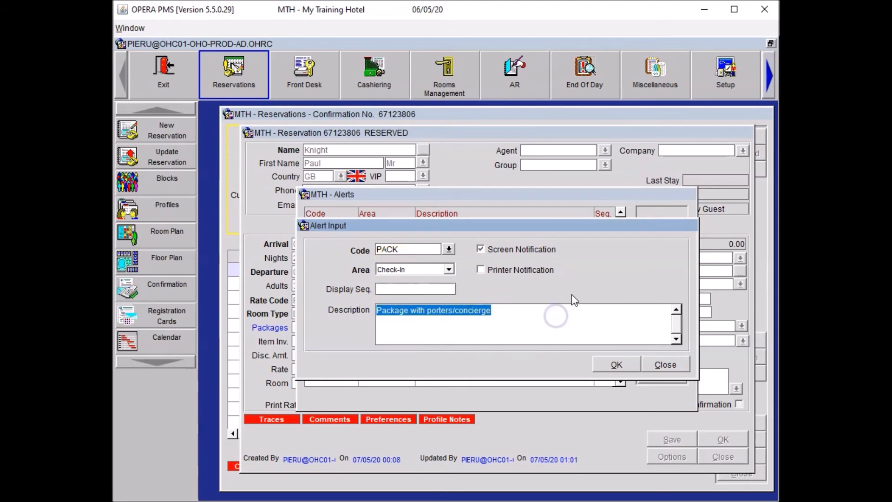
key(BackSpace)
text(Guest h)
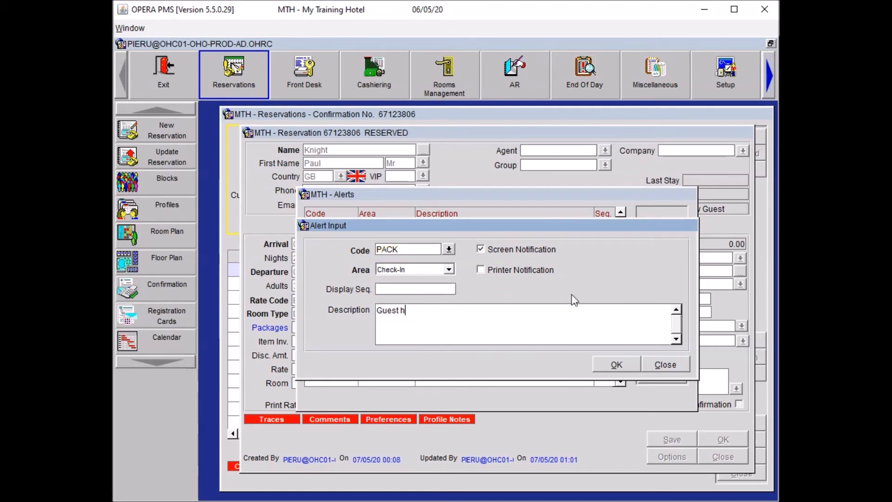
text(as 5 letters)
text(to collect from conceirge on arrival)
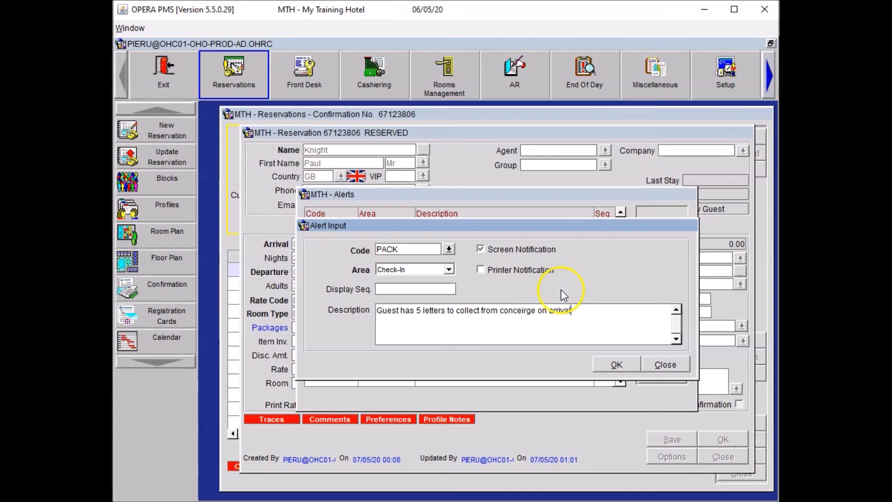
click(522, 311)
key(BackSpace)
key(Right)
text(e)
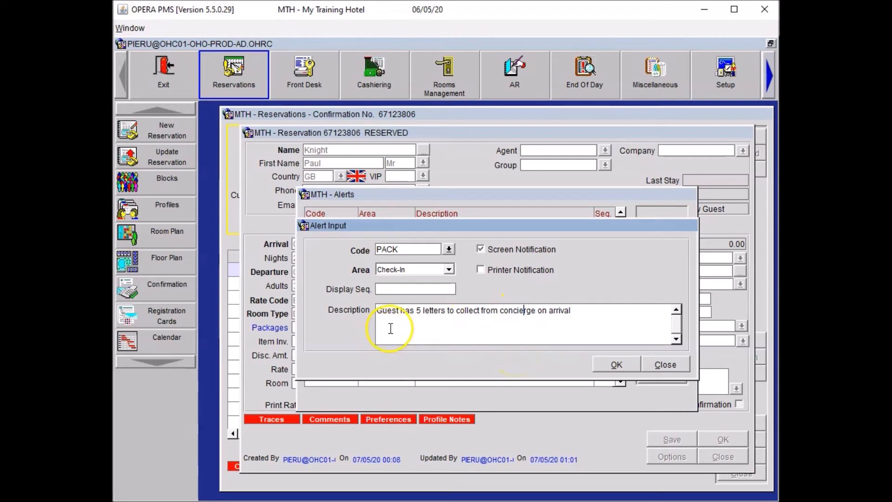
click(616, 365)
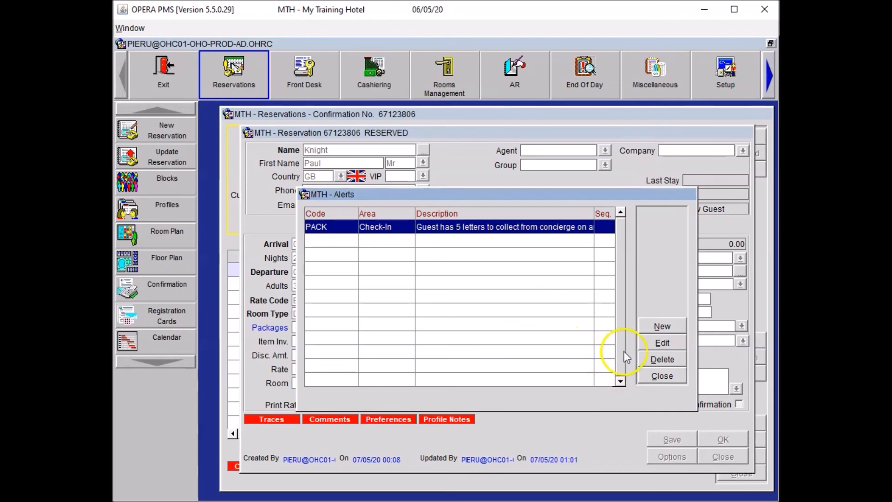
- Close the alerts and options windows and save the reservation
click(655, 376)
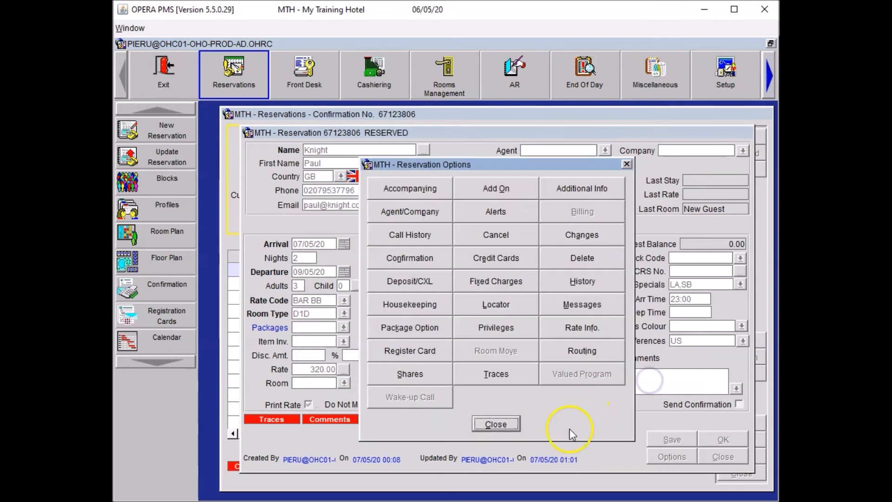
click(496, 424)
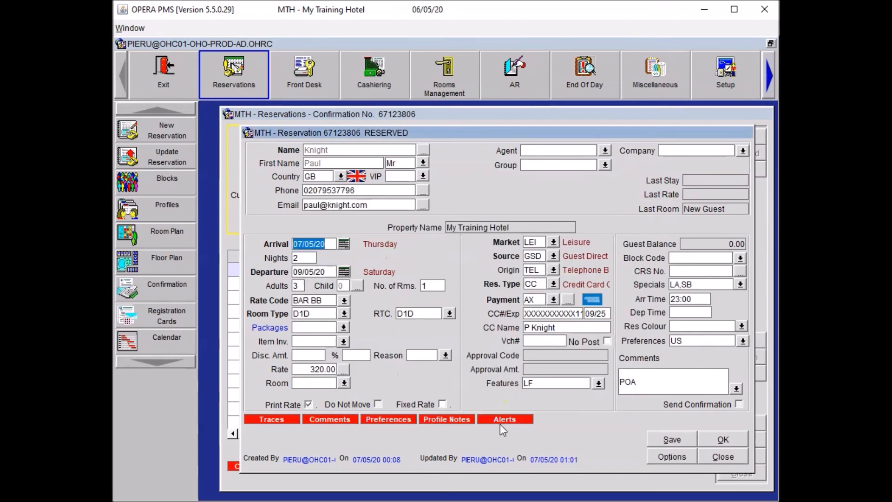
click(672, 439)
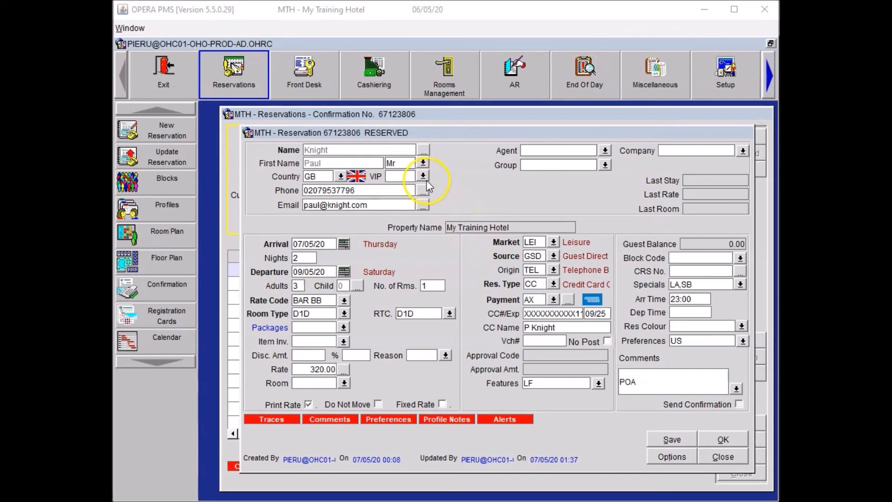
click(421, 151)
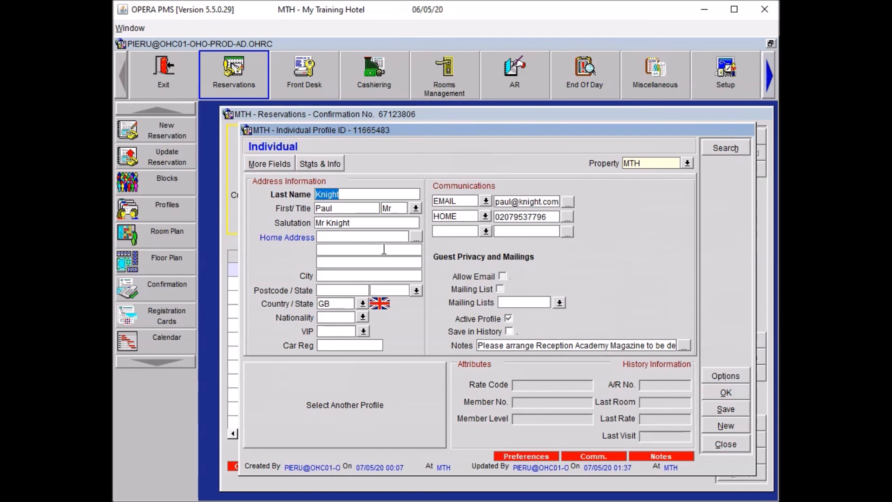
click(384, 237)
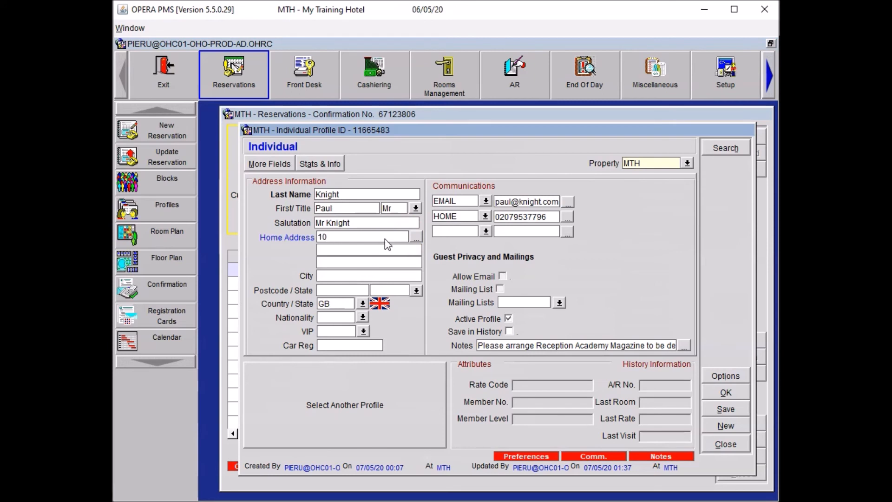
key(Tab)
key(Tab)
key(Tab)
text(London)
key(Tab)
text(E1 7)
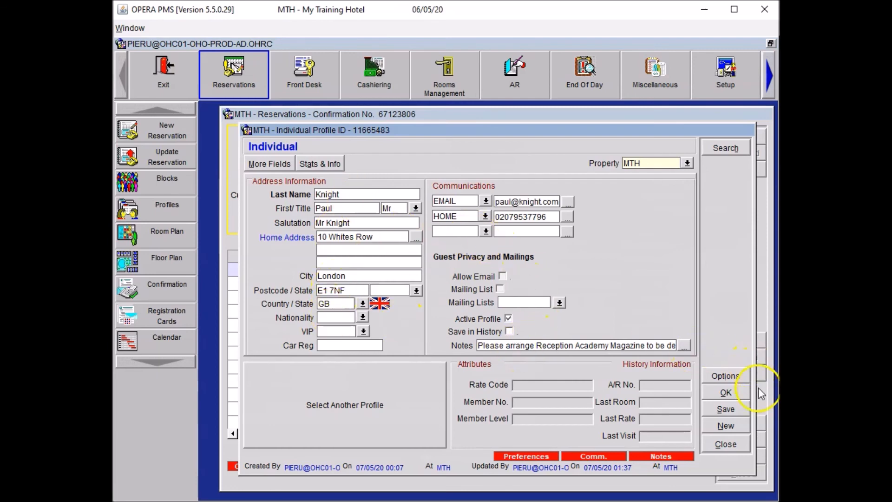
click(728, 394)
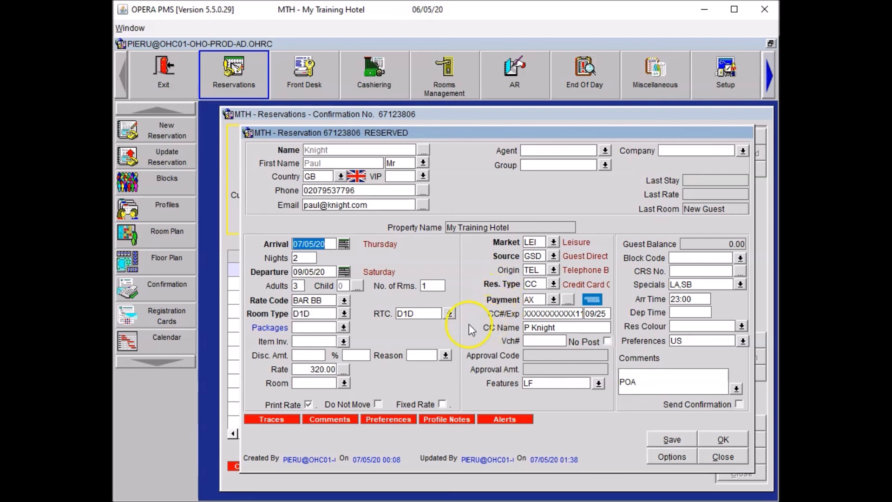
- Add one Mini Fridge (MIFR) to the reservation's item inventory for the stay dates
click(344, 343)
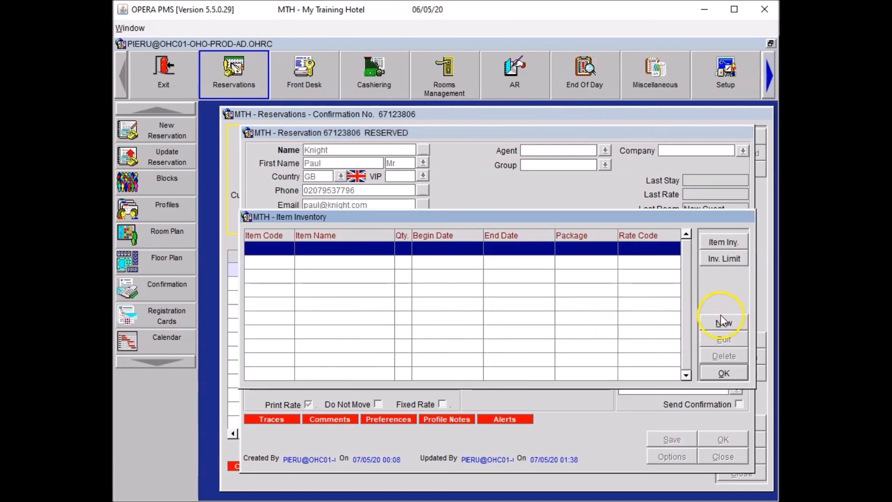
click(721, 321)
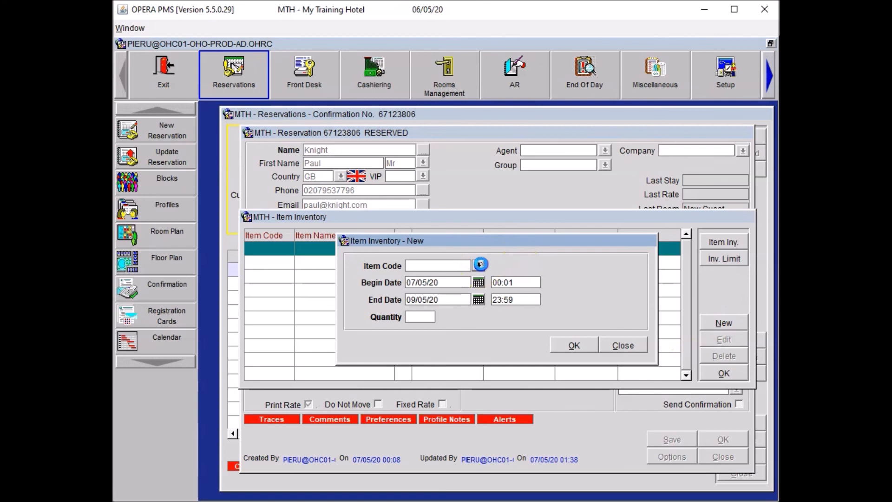
click(480, 265)
click(333, 312)
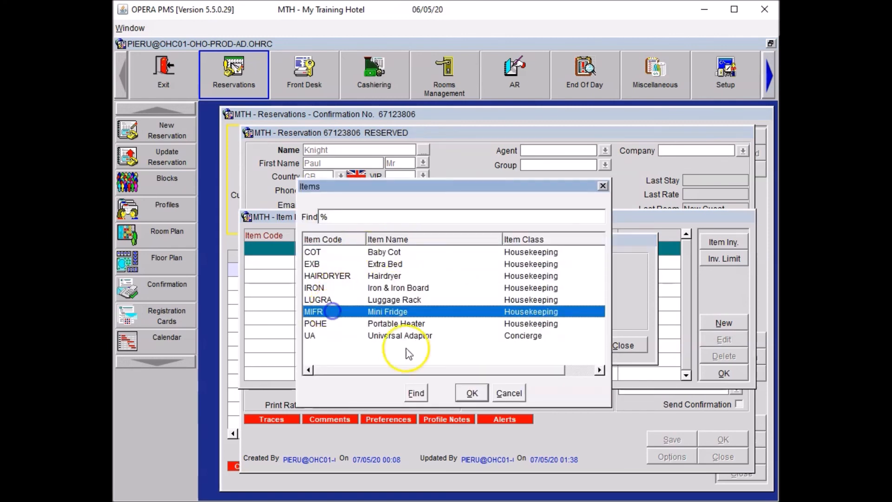
click(472, 393)
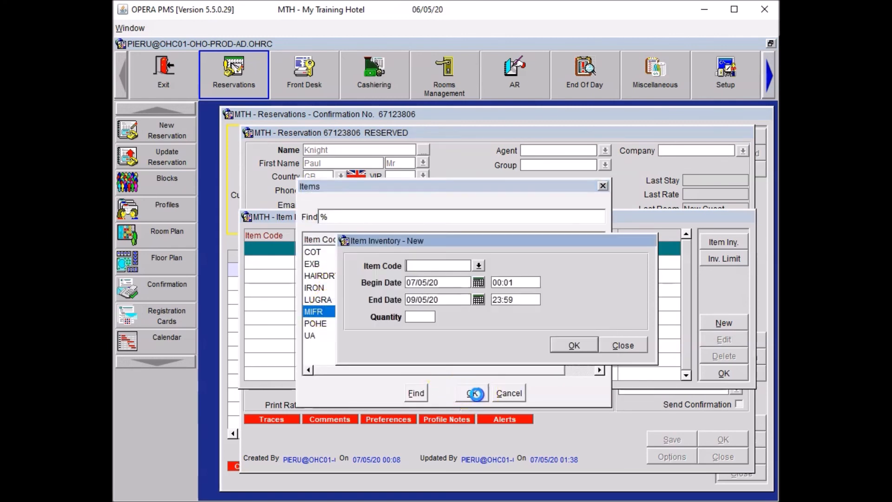
click(576, 347)
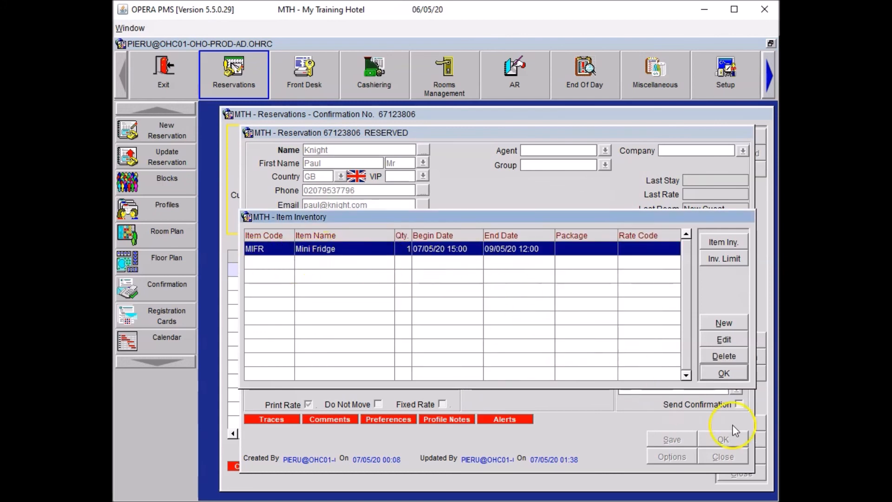
click(724, 373)
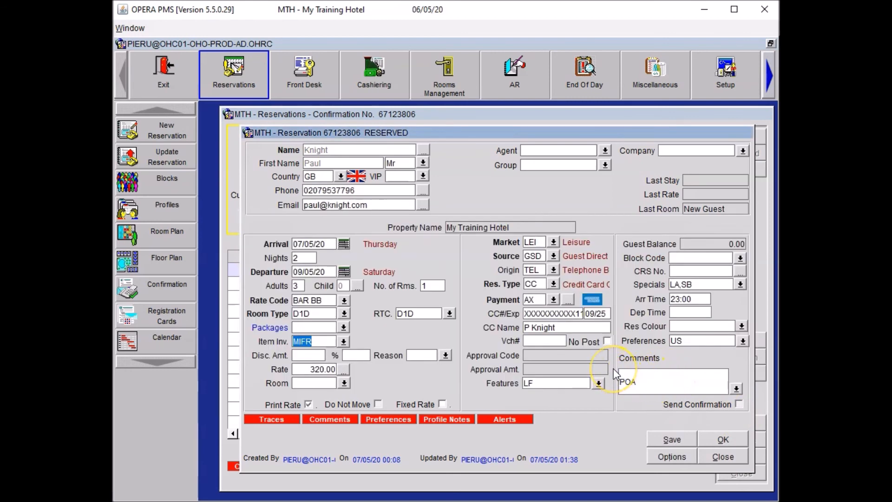
- Save the reservation, accept creating the inventory trace 'Please place mini fridge in room.' for HSK
click(658, 439)
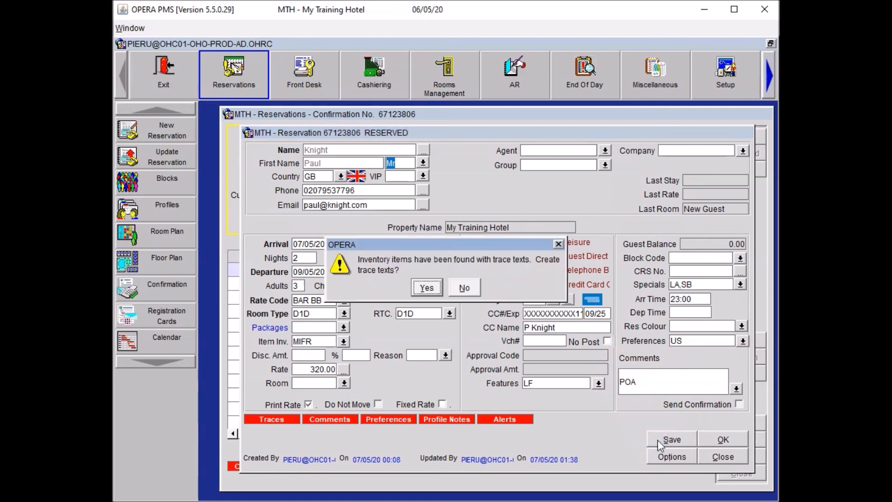
click(427, 288)
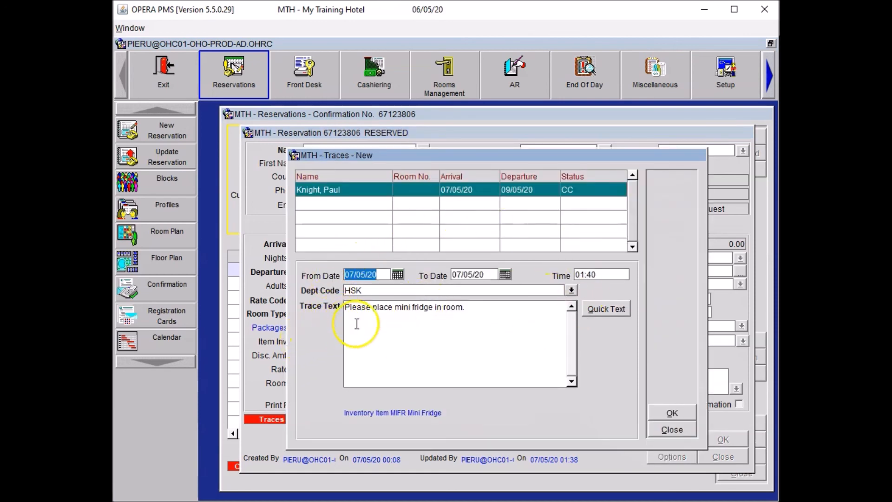
click(667, 414)
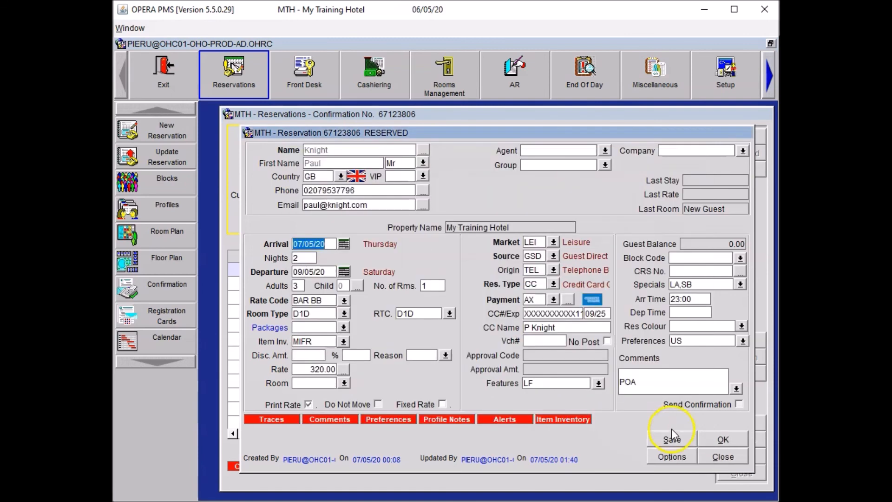
- Save the reservation, confirm it, and close the reservations search screen
click(671, 439)
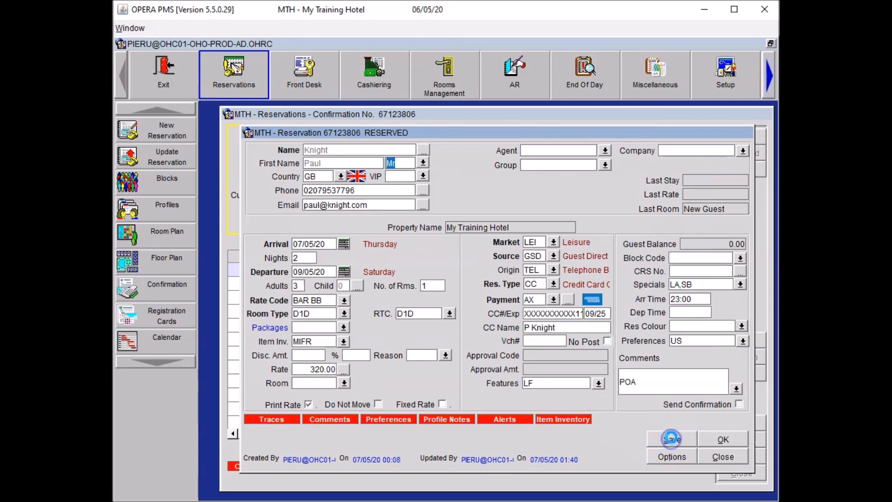
click(715, 441)
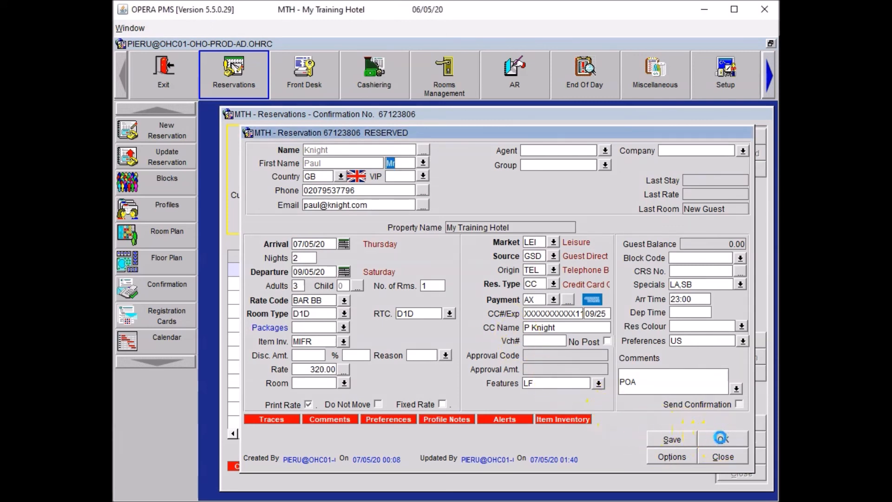
click(739, 474)
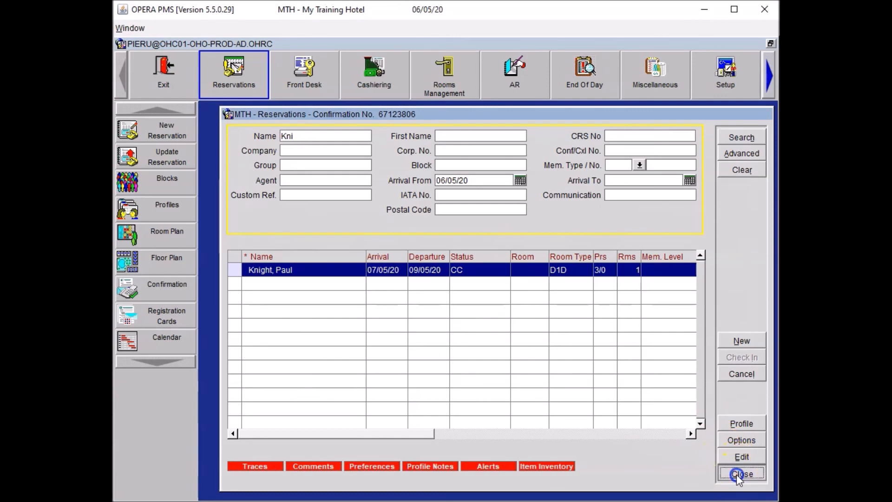